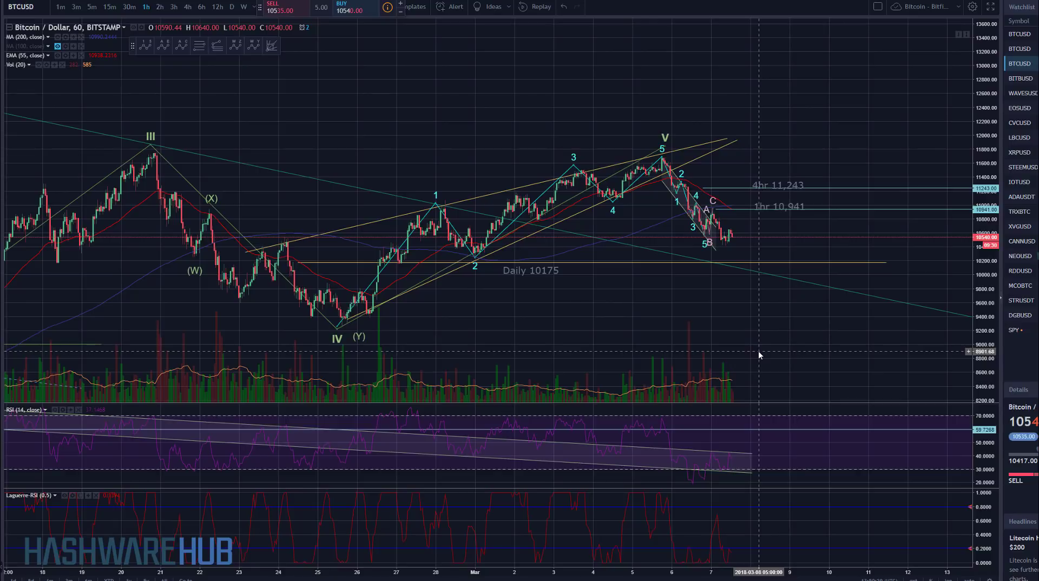
Project the wave 3 target using a trend-based Fibonacci extension through the wave V top, wave 1 low and wave 2 high, and delete the drawing
{"action": "scroll", "coordinate": [759, 352], "scroll_direction": "up", "scroll_amount": 5}
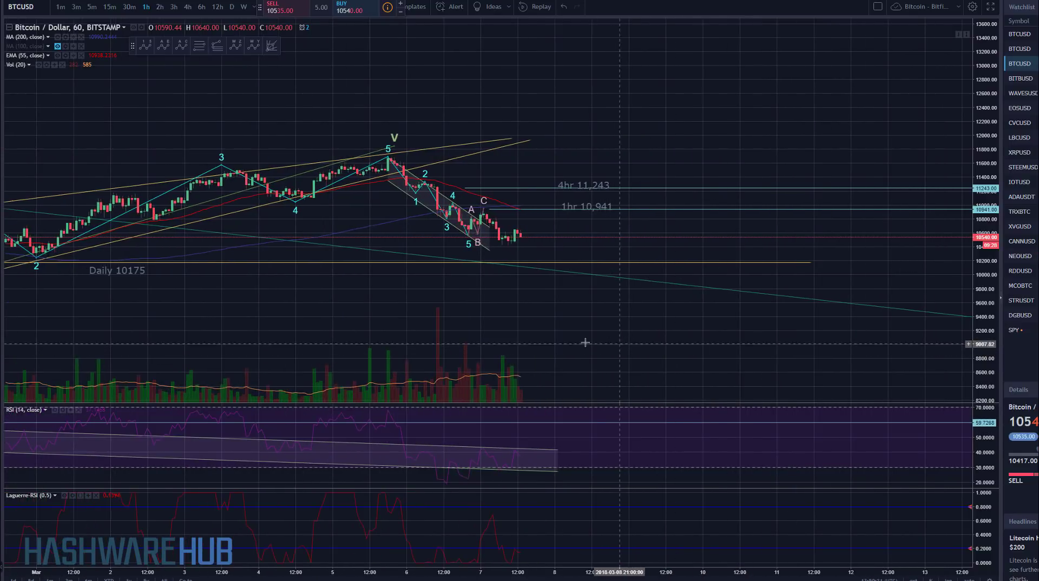
{"action": "left_click_drag", "start_coordinate": [646, 339], "coordinate": [735, 341]}
{"action": "left_click_drag", "start_coordinate": [980, 326], "coordinate": [989, 142]}
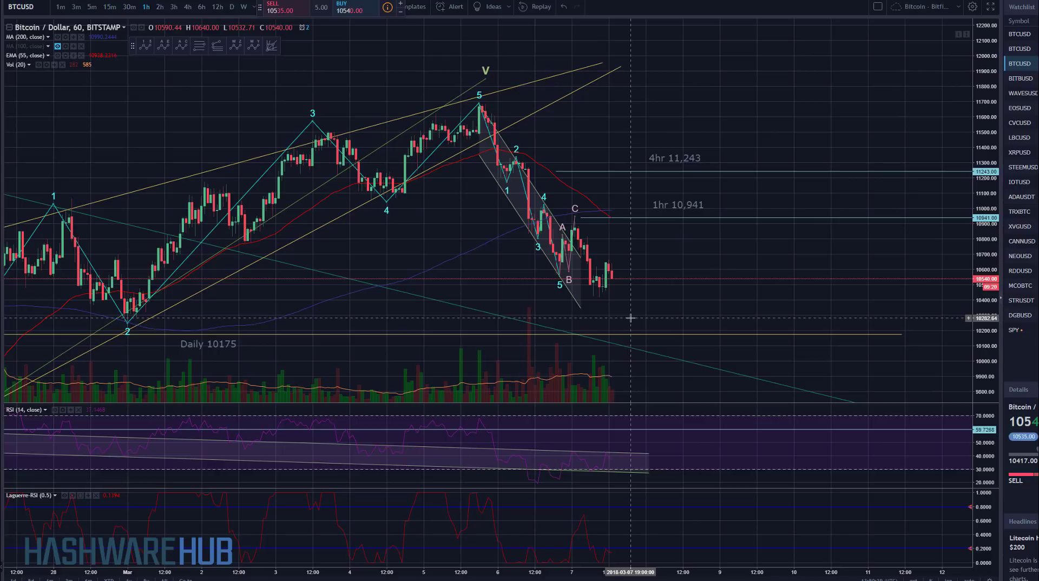
{"action": "left_click_drag", "start_coordinate": [638, 318], "coordinate": [653, 320]}
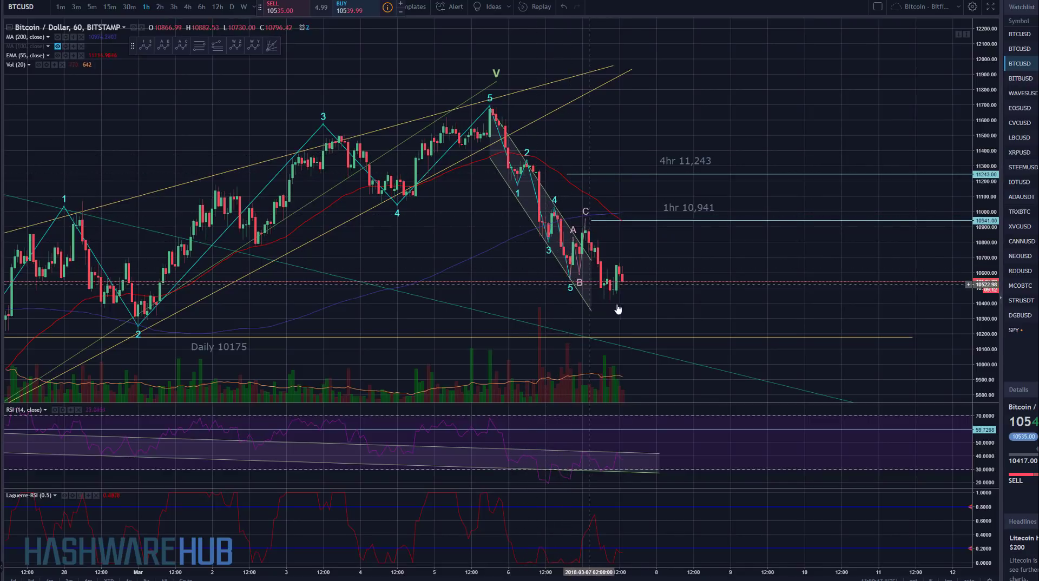
{"action": "left_click_drag", "start_coordinate": [675, 506], "coordinate": [700, 505]}
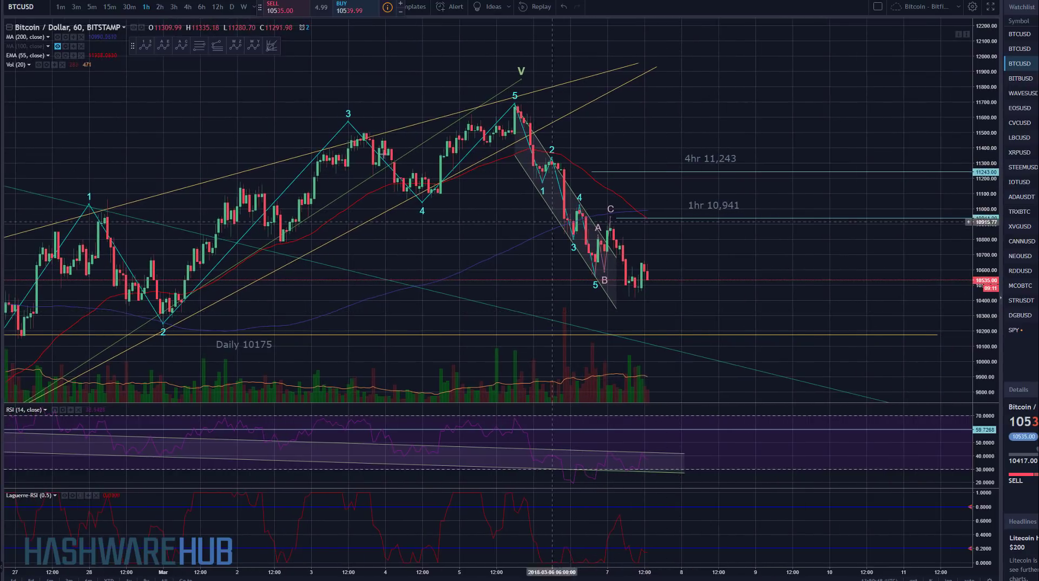
{"action": "left_click", "coordinate": [216, 47]}
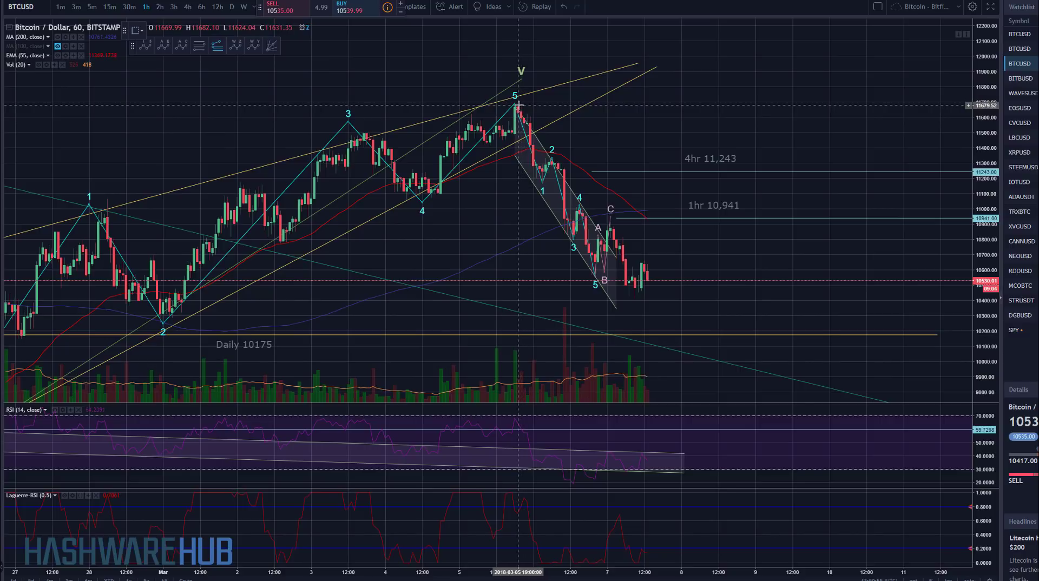
{"action": "left_click", "coordinate": [518, 105]}
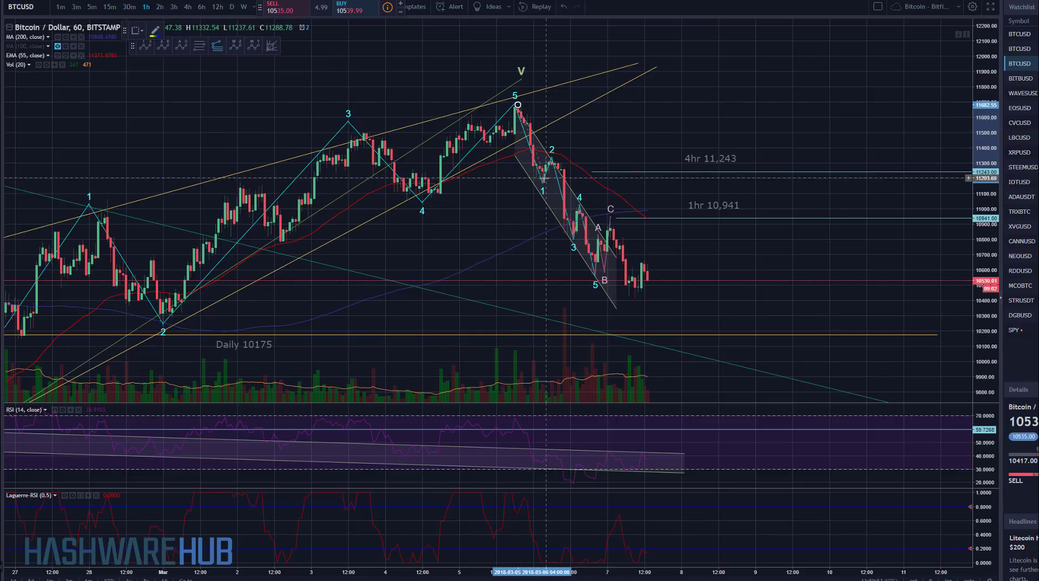
{"action": "left_click", "coordinate": [543, 179]}
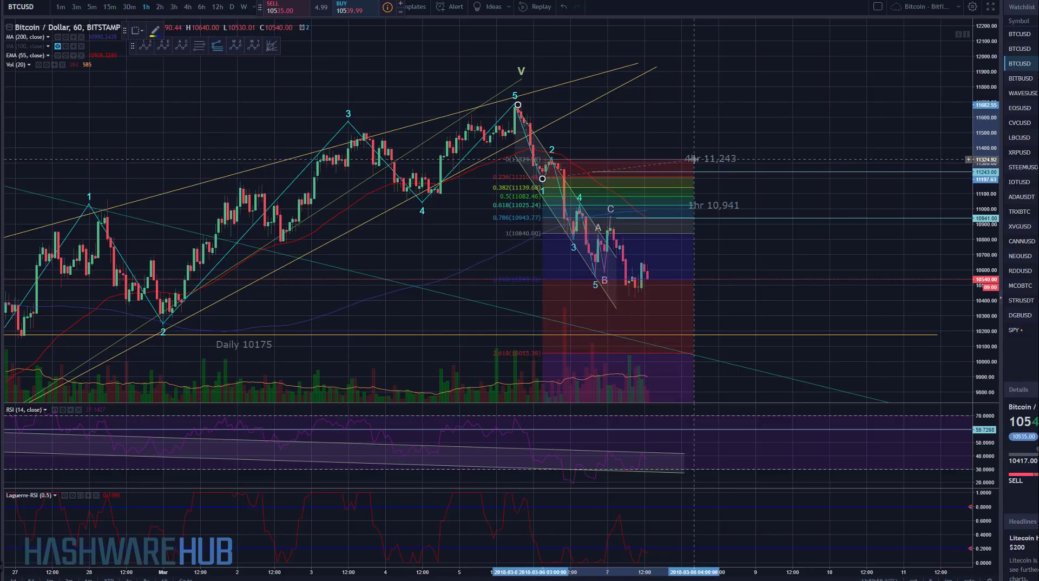
{"action": "left_click", "coordinate": [695, 158]}
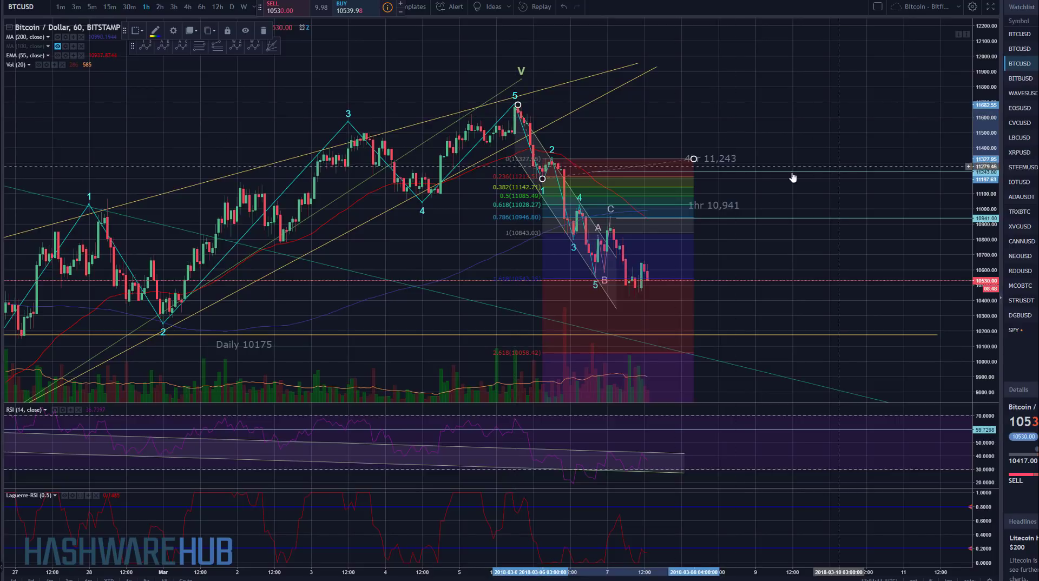
{"action": "left_click_drag", "start_coordinate": [695, 159], "coordinate": [698, 162]}
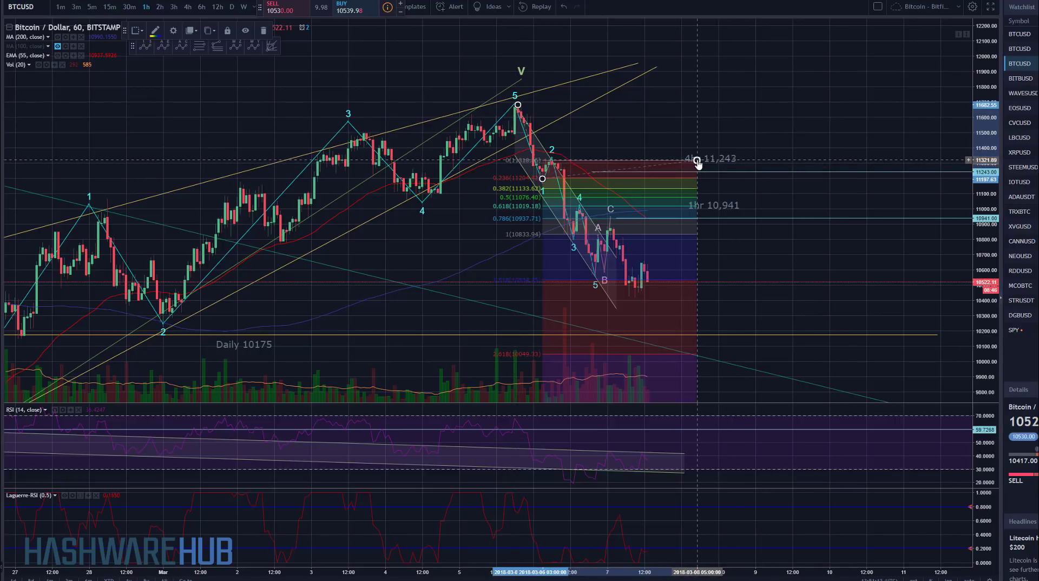
{"action": "key", "text": "Delete"}
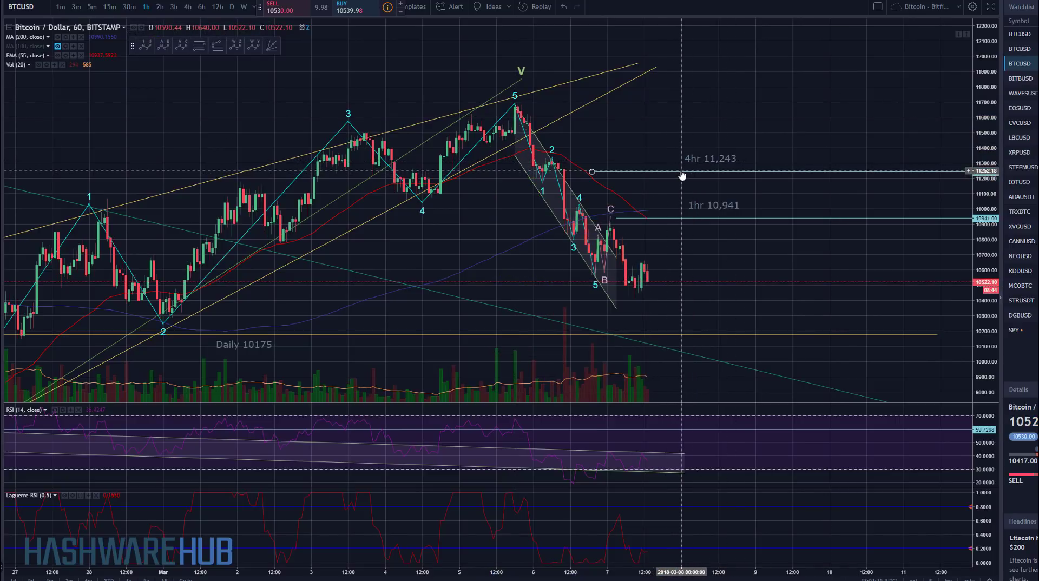
Project the wave 5 target using a trend-based Fibonacci extension through waves 2, 3 and 4 of the decline, and delete the drawing
{"action": "left_click", "coordinate": [217, 48]}
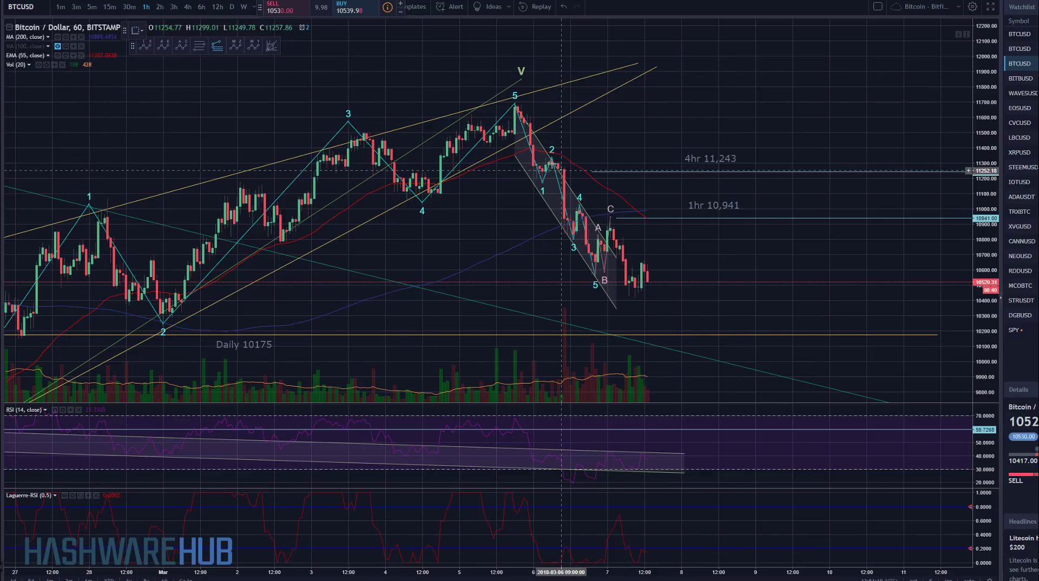
{"action": "left_click", "coordinate": [552, 159]}
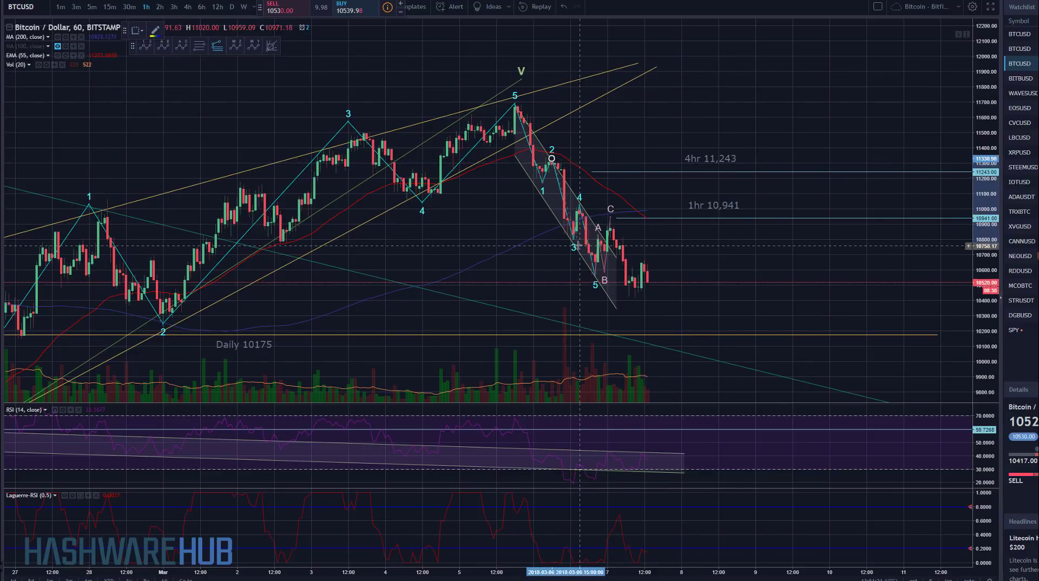
{"action": "left_click", "coordinate": [574, 239]}
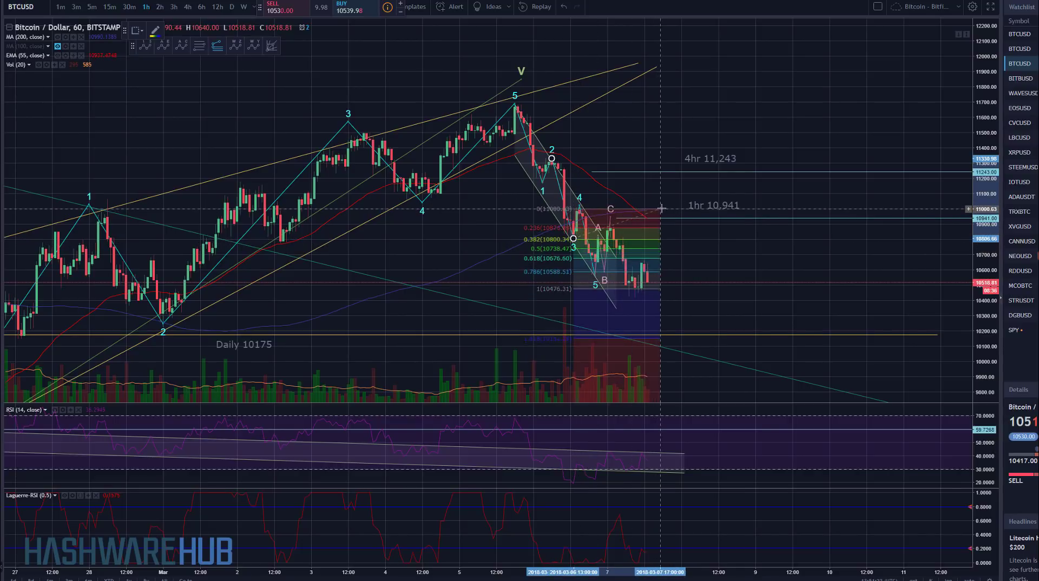
{"action": "left_click", "coordinate": [663, 207]}
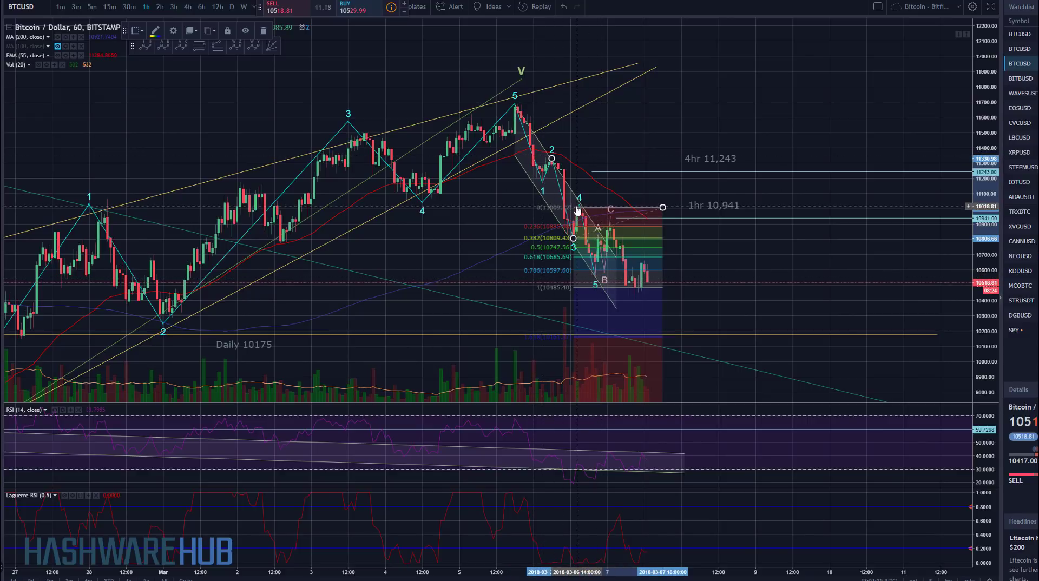
{"action": "left_click_drag", "start_coordinate": [666, 210], "coordinate": [668, 211]}
{"action": "key", "text": "Delete"}
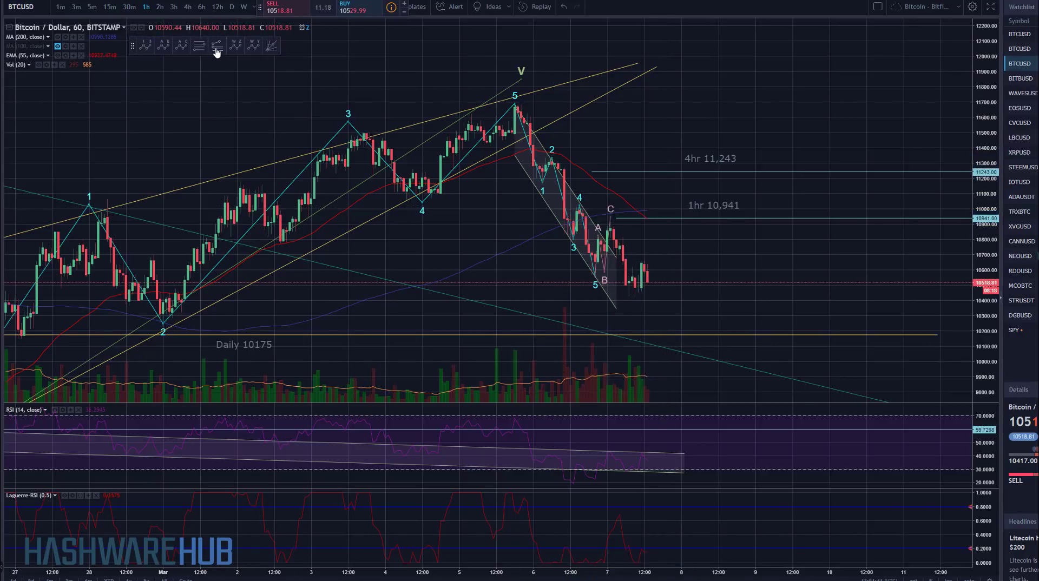
Draw a Fibonacci retracement over wave 1 of the decline, from the top at about 11,688 to the low at about 11,168
{"action": "left_click", "coordinate": [521, 103]}
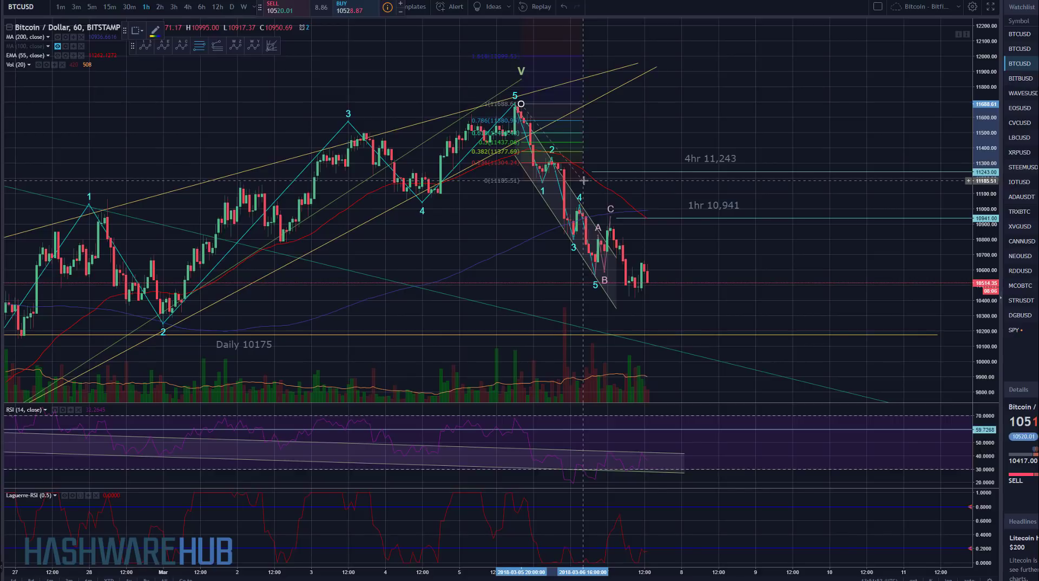
{"action": "left_click", "coordinate": [584, 181]}
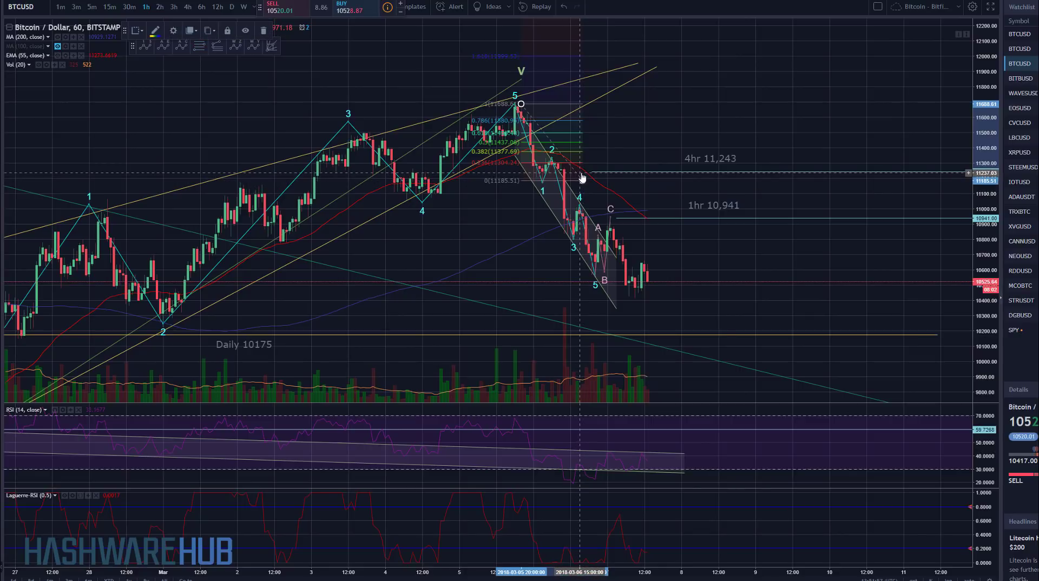
{"action": "scroll", "coordinate": [623, 163], "scroll_direction": "up", "scroll_amount": 3}
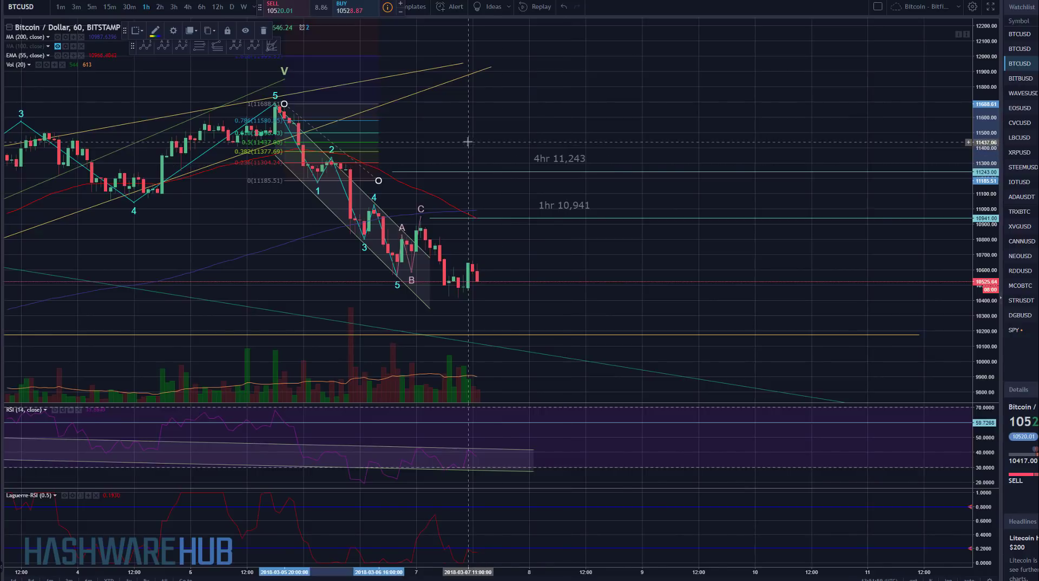
{"action": "left_click_drag", "start_coordinate": [654, 150], "coordinate": [724, 166]}
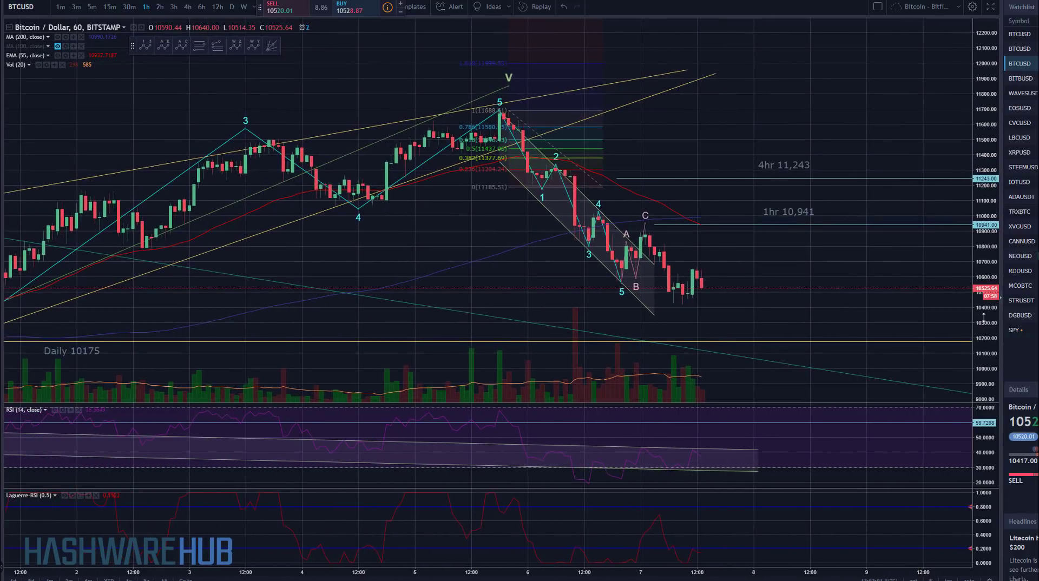
{"action": "left_click_drag", "start_coordinate": [957, 213], "coordinate": [959, 167]}
{"action": "left_click_drag", "start_coordinate": [888, 116], "coordinate": [888, 167]}
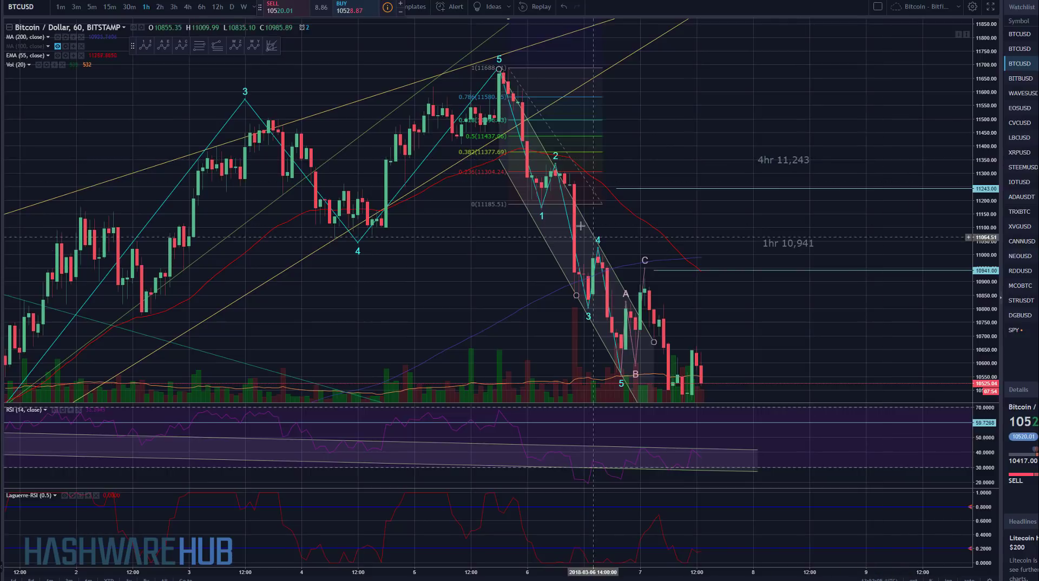
{"action": "left_click_drag", "start_coordinate": [601, 206], "coordinate": [602, 208]}
Compare wave 2's bounce with the retracement levels of wave 1 and delete the retracement
{"action": "left_click_drag", "start_coordinate": [673, 121], "coordinate": [691, 126]}
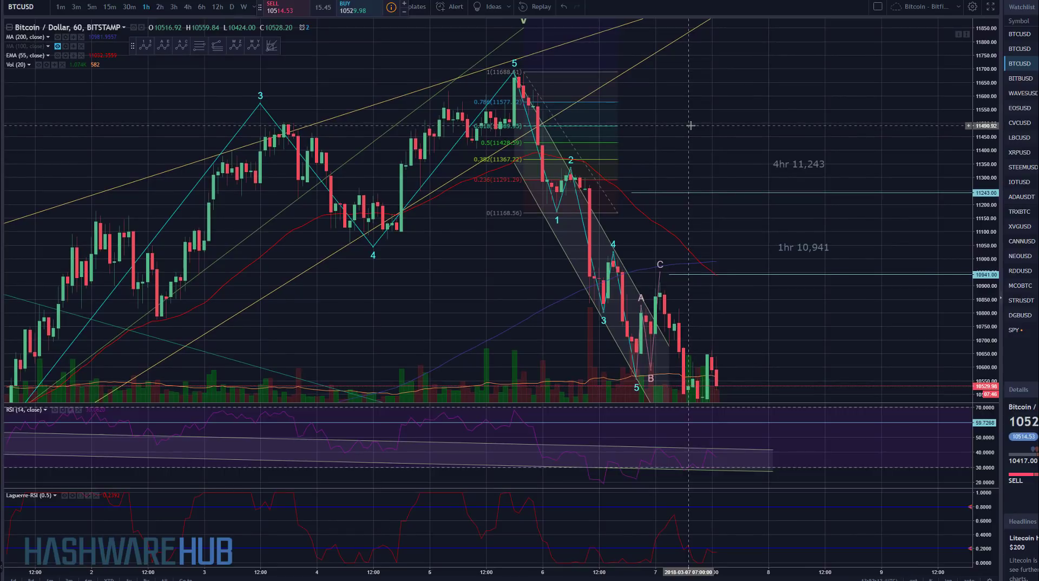
{"action": "left_click_drag", "start_coordinate": [690, 125], "coordinate": [687, 129]}
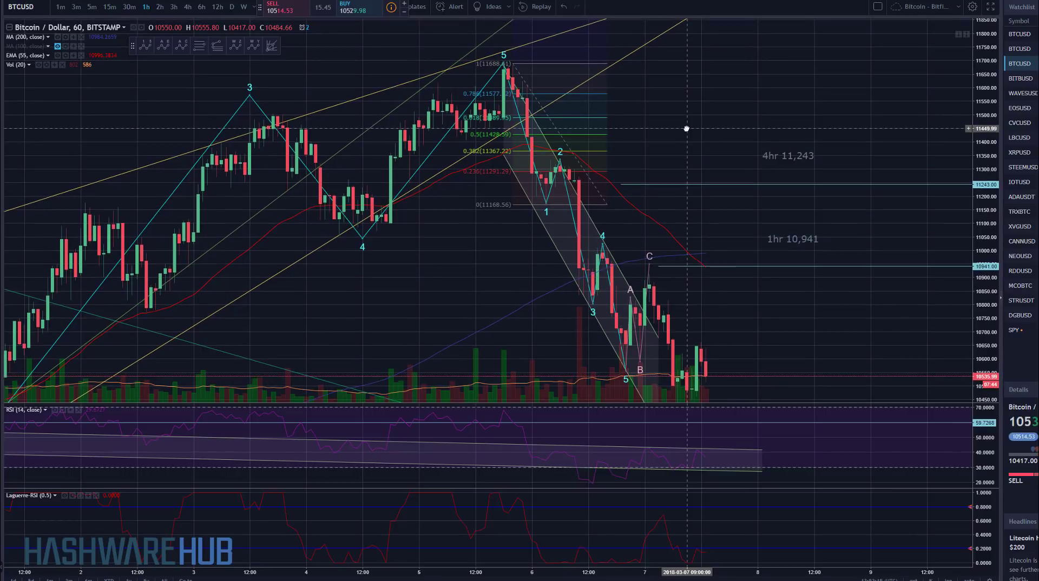
{"action": "left_click", "coordinate": [563, 169]}
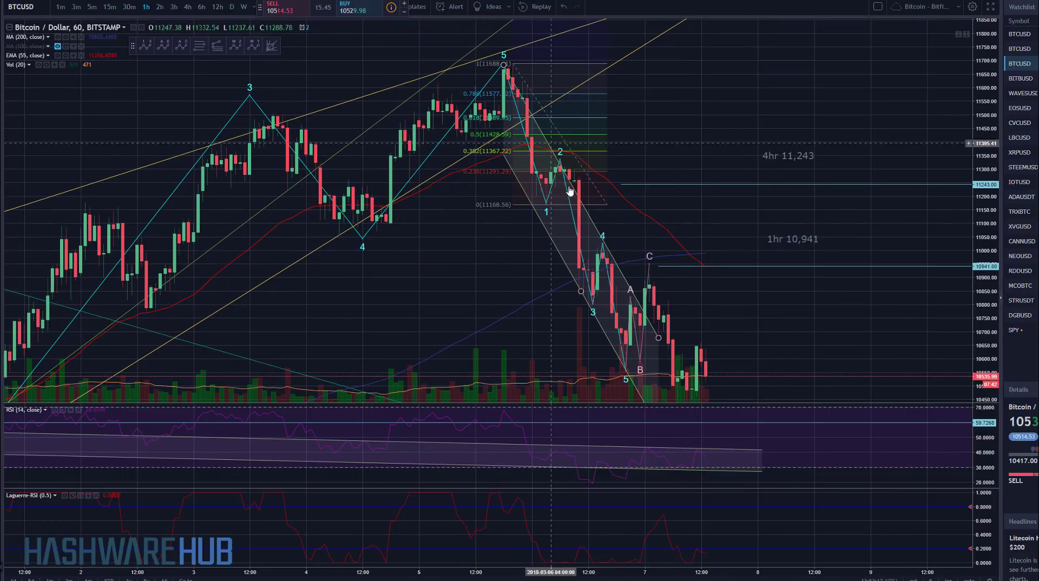
{"action": "left_click", "coordinate": [569, 180]}
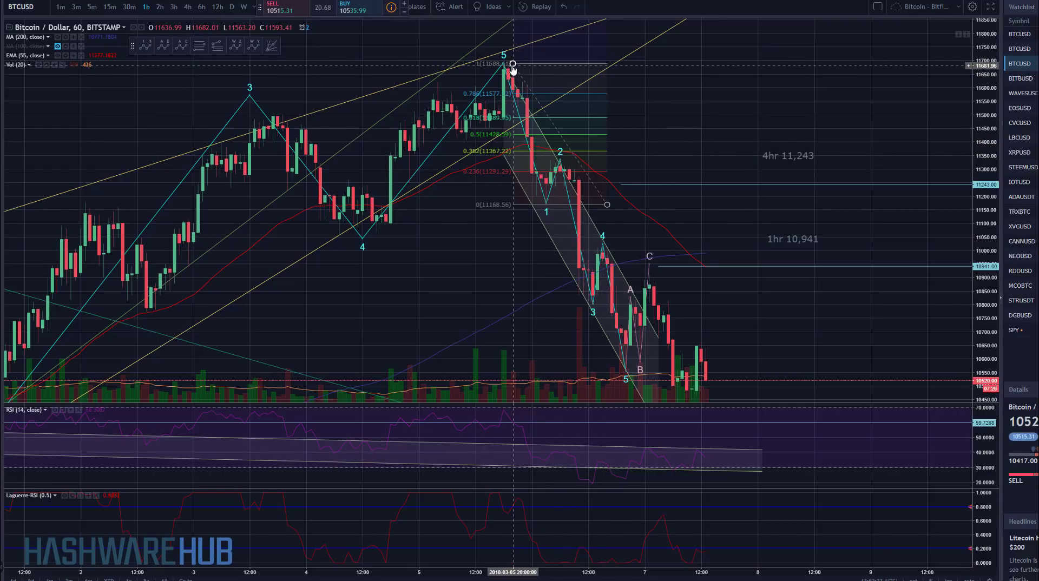
{"action": "left_click_drag", "start_coordinate": [513, 66], "coordinate": [513, 65]}
{"action": "key", "text": "Delete"}
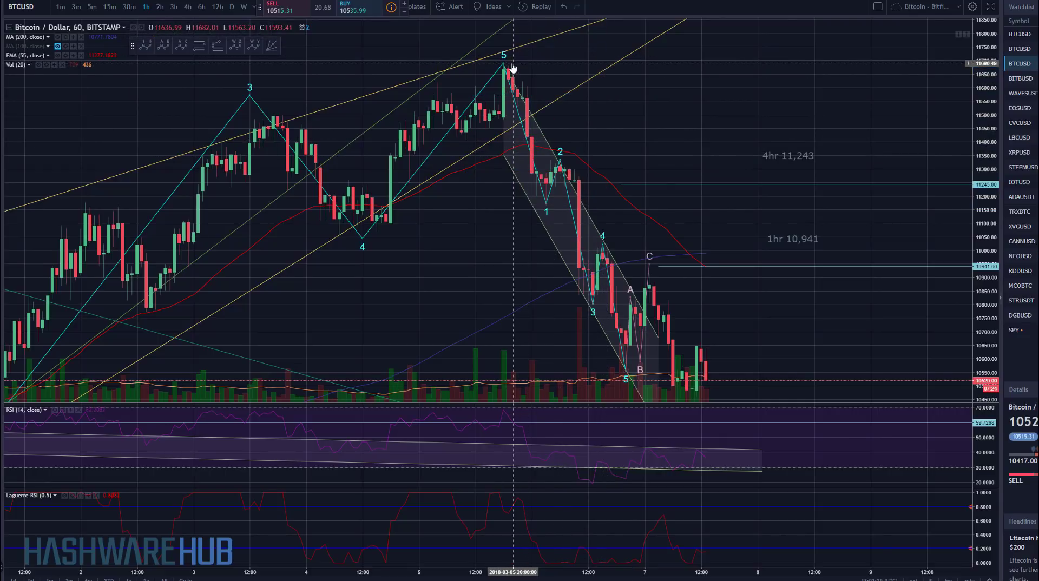
Measure wave 4's bounce with a Fibonacci retracement from the wave 2 high to the wave 3 low
{"action": "left_click_drag", "start_coordinate": [745, 116], "coordinate": [726, 100]}
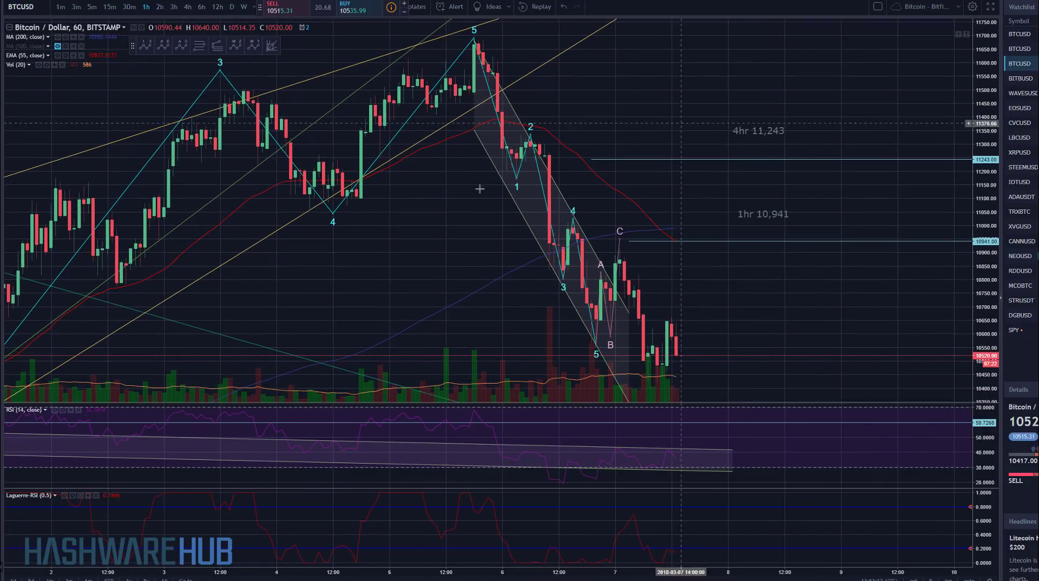
{"action": "key", "text": "alt+f"}
{"action": "left_click", "coordinate": [530, 134]}
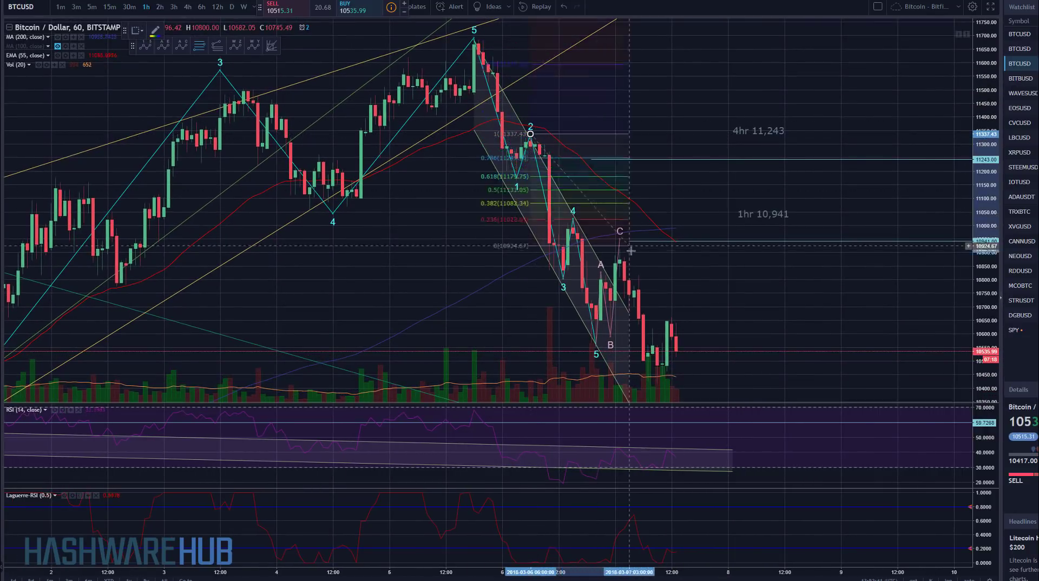
{"action": "left_click", "coordinate": [644, 279]}
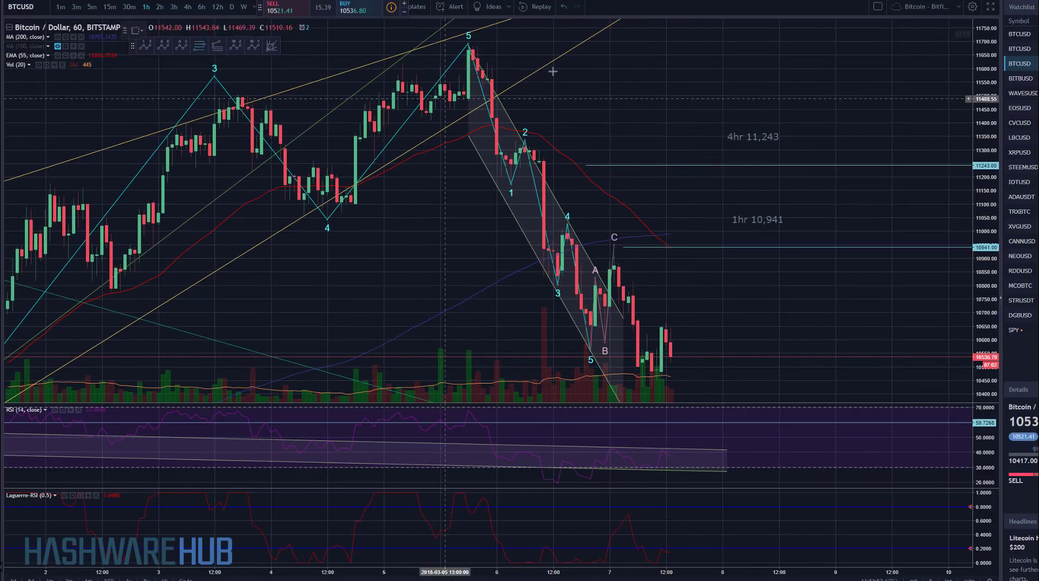
Draw a Fibonacci retracement over the whole five-wave decline, from about 11,684 to about 10,560, and move the drawing toolbar below the favorite drawing tools
{"action": "left_click", "coordinate": [476, 45]}
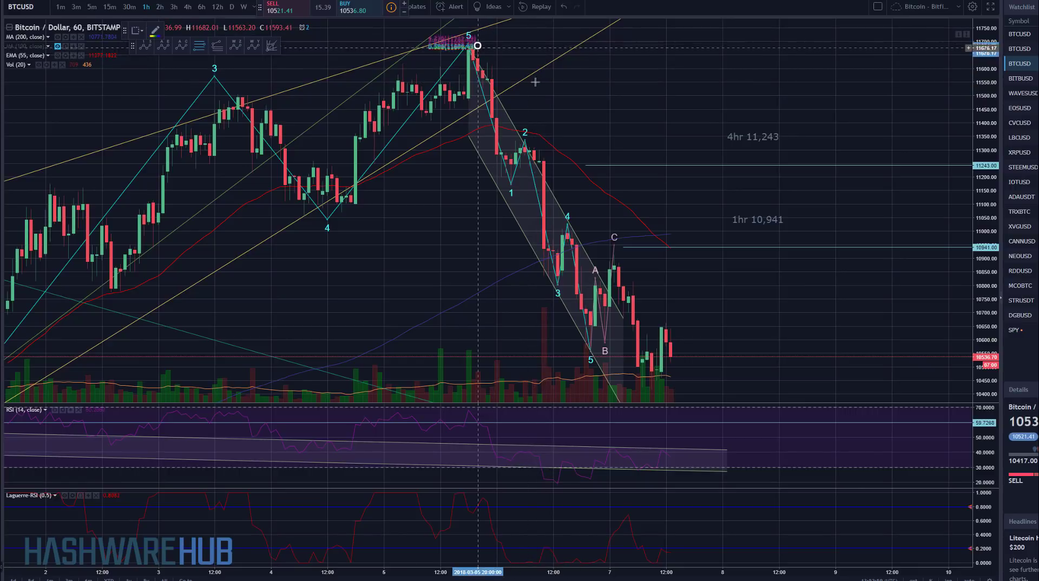
{"action": "left_click", "coordinate": [685, 351]}
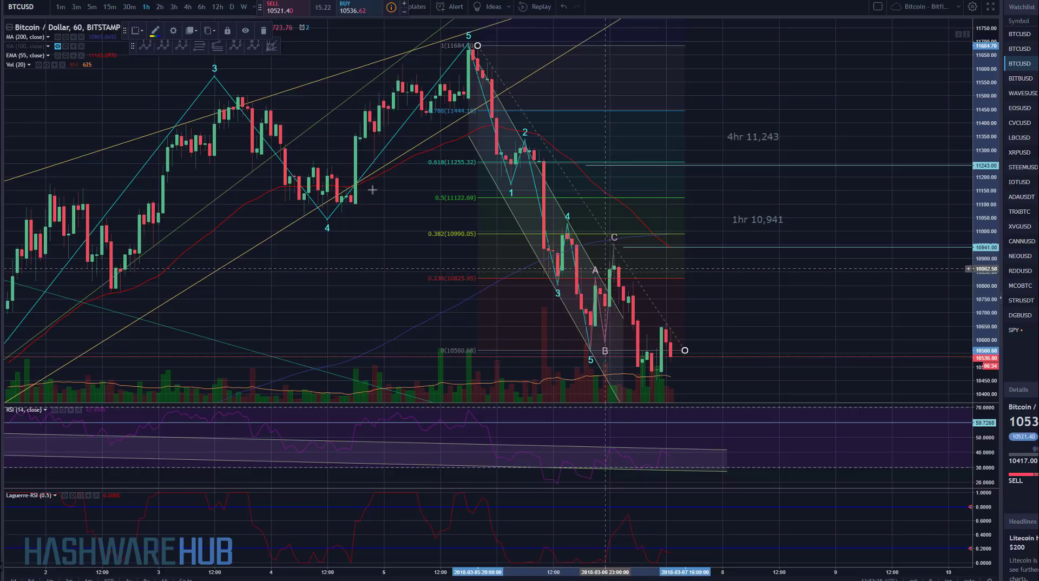
{"action": "left_click_drag", "start_coordinate": [124, 28], "coordinate": [119, 68]}
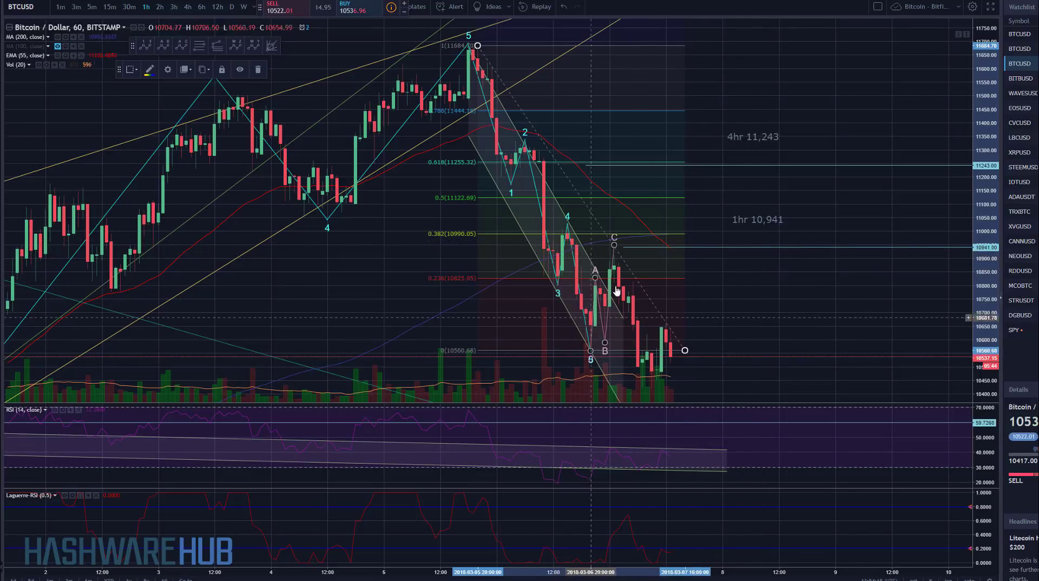
Compare the A-B-C correction and the 4hr and 1hr levels with the full-decline retracement, and delete the retracement
{"action": "left_click_drag", "start_coordinate": [784, 290], "coordinate": [756, 269]}
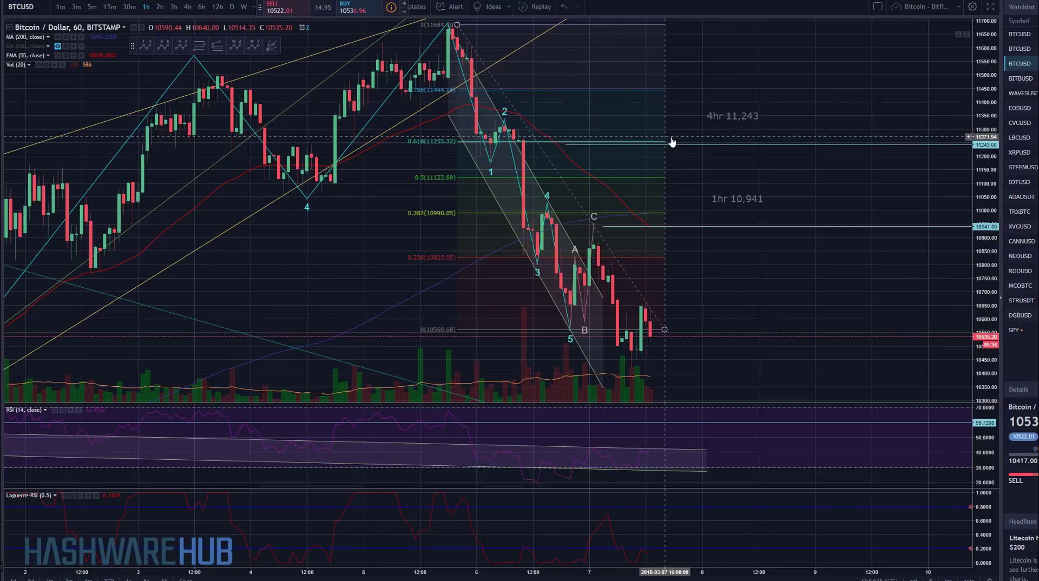
{"action": "left_click_drag", "start_coordinate": [778, 297], "coordinate": [750, 283]}
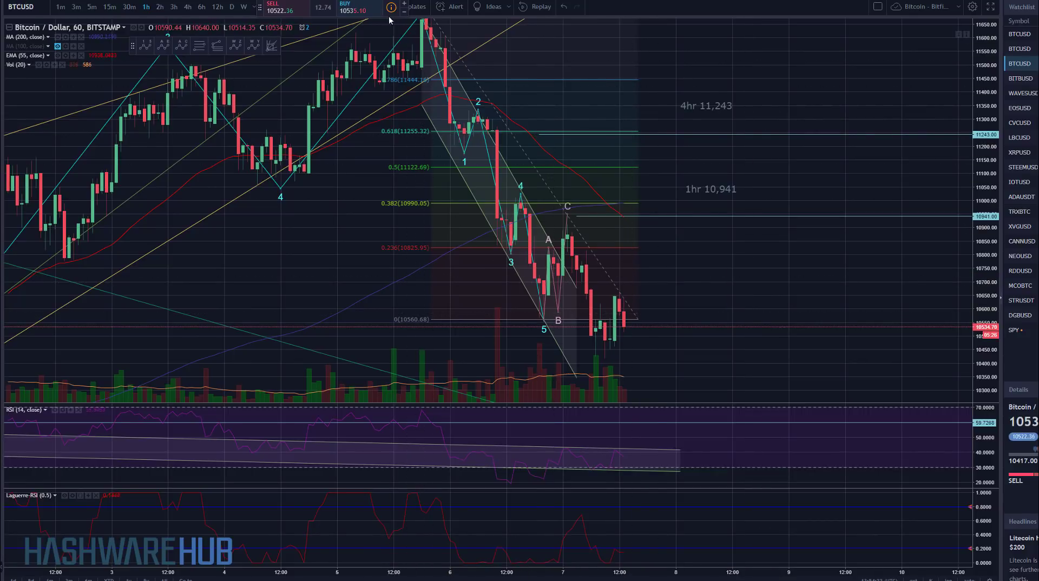
{"action": "left_click", "coordinate": [639, 86]}
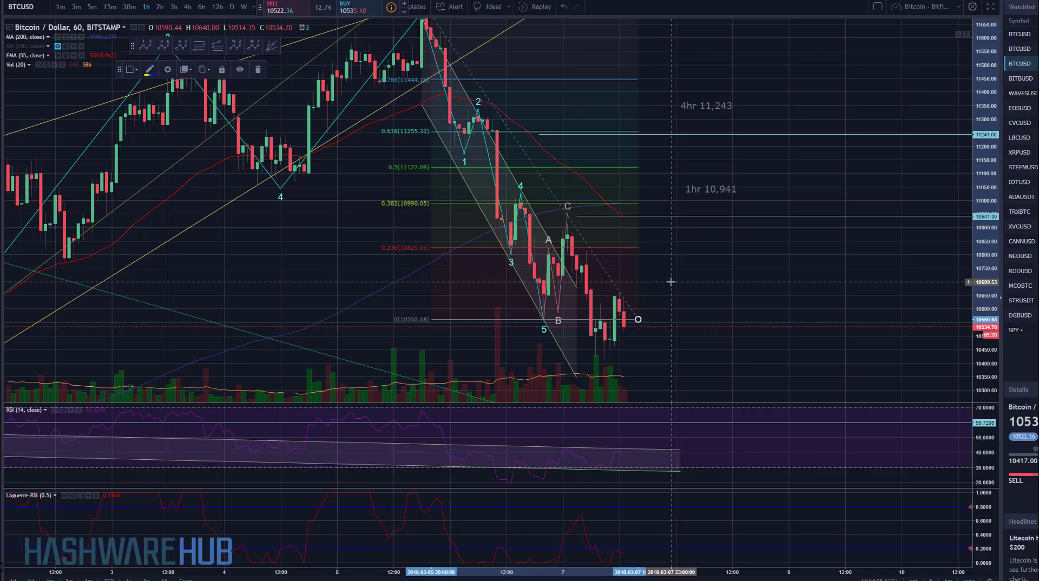
{"action": "key", "text": "Delete"}
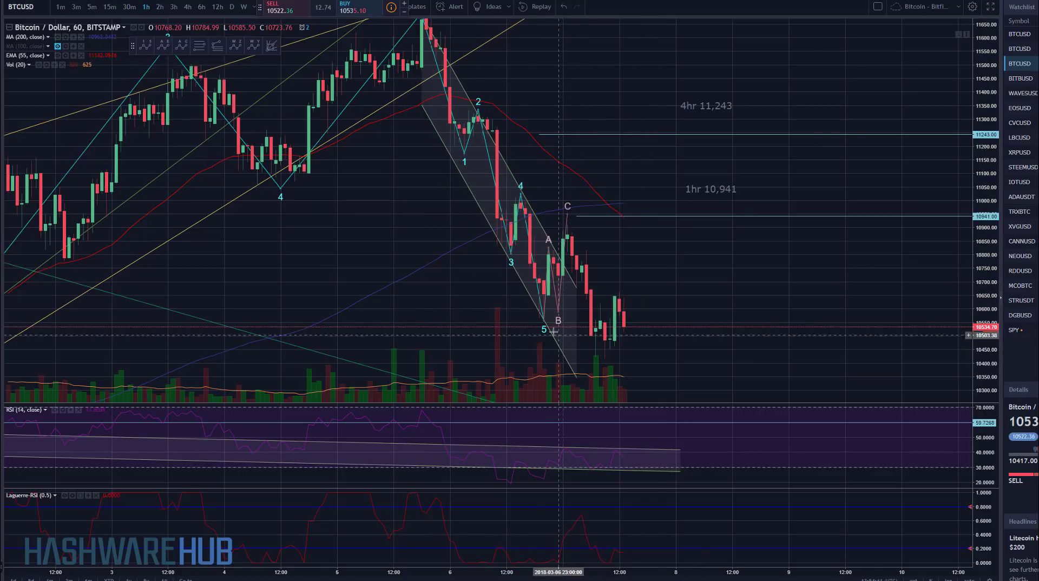
Review the price action after the A-B-C correction and switch the chart to the 30-minute interval
{"action": "left_click", "coordinate": [566, 273]}
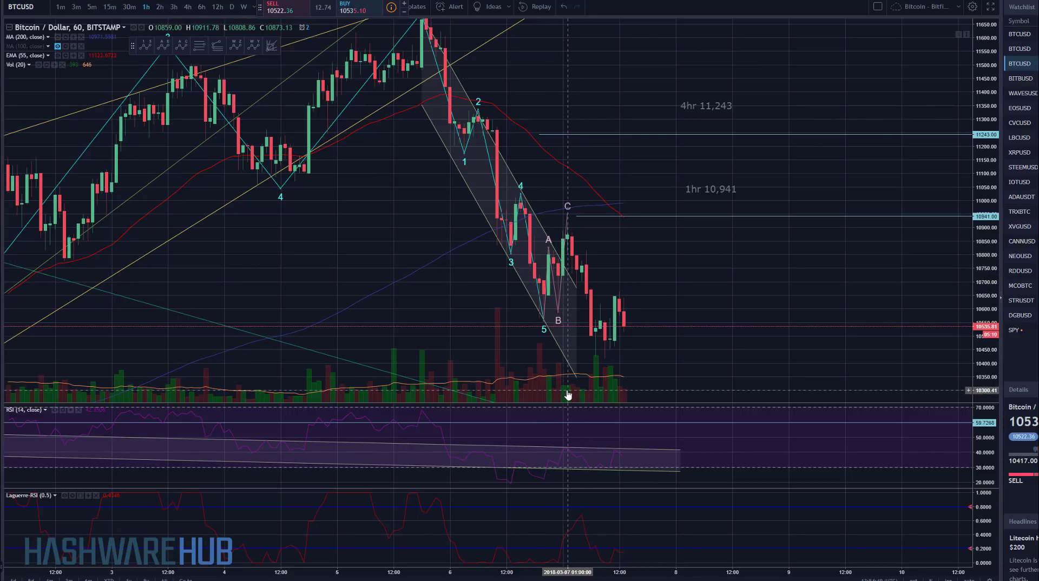
{"action": "scroll", "coordinate": [622, 396], "scroll_direction": "down", "scroll_amount": 2}
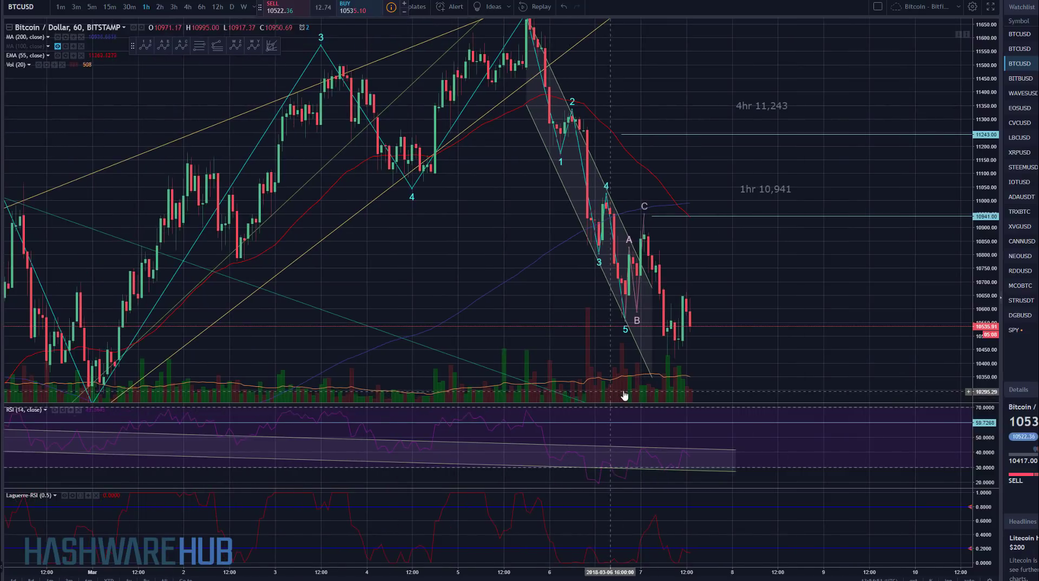
{"action": "left_click", "coordinate": [641, 271]}
{"action": "scroll", "coordinate": [639, 270], "scroll_direction": "up", "scroll_amount": 2}
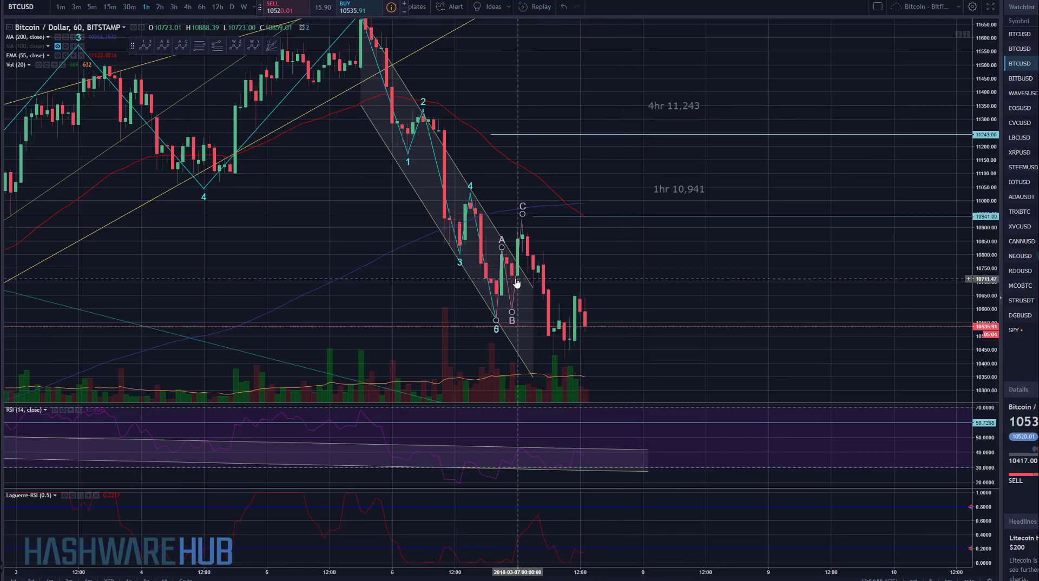
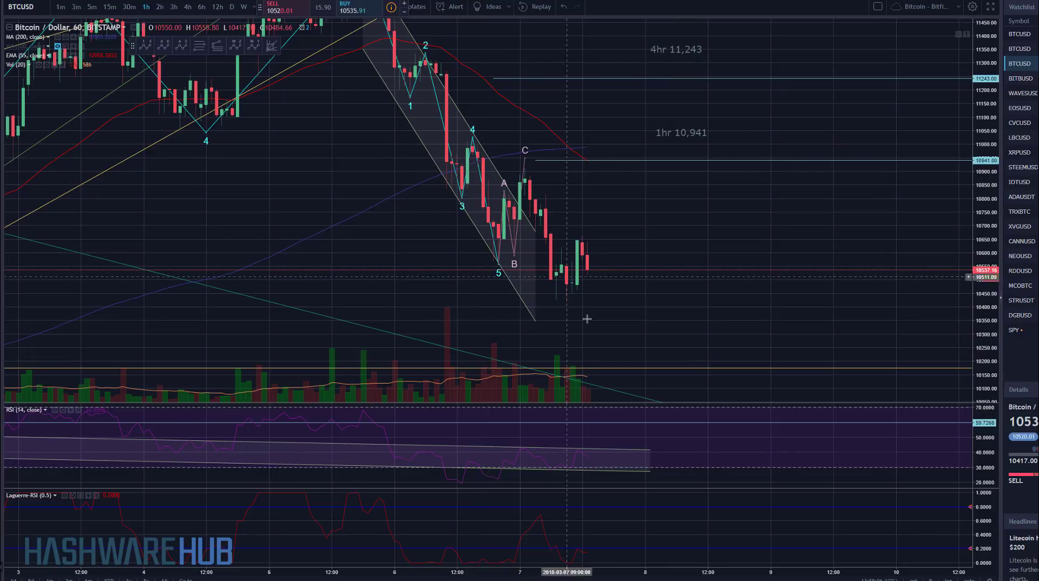
{"action": "left_click", "coordinate": [129, 7]}
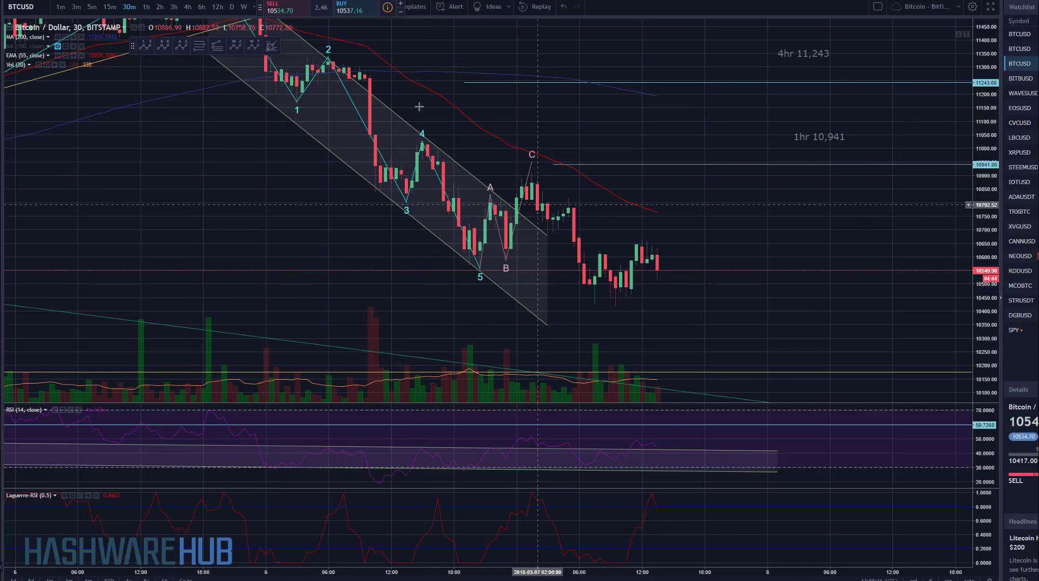
Draw an Elliott impulse wave from the C high through about 10,683, 10,815, 10,424 and 10,666 to a projected wave 5 near 10,286
{"action": "left_click", "coordinate": [146, 46]}
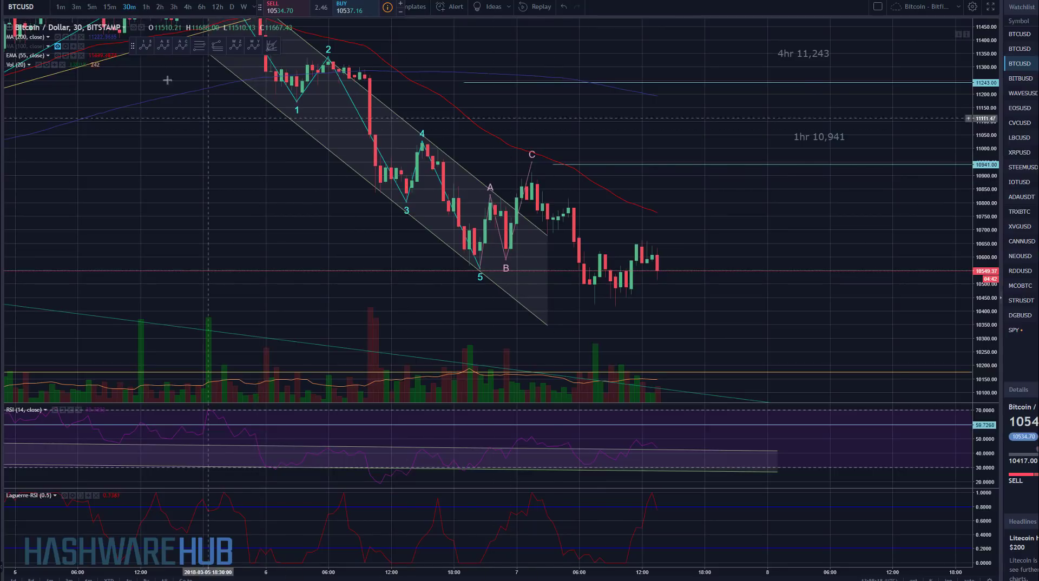
{"action": "left_click", "coordinate": [167, 59]}
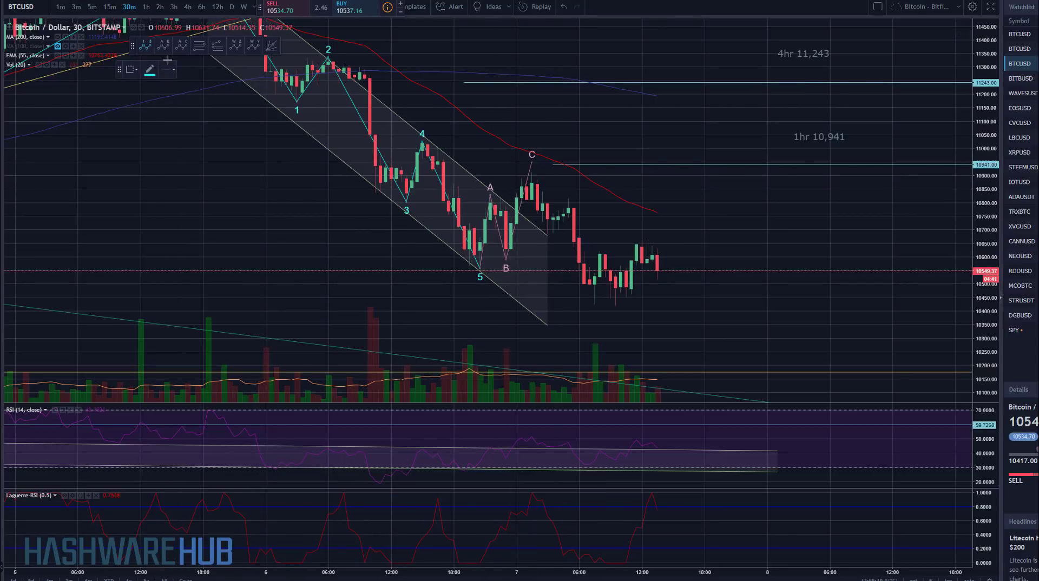
{"action": "left_click", "coordinate": [532, 172]}
{"action": "left_click", "coordinate": [548, 234]}
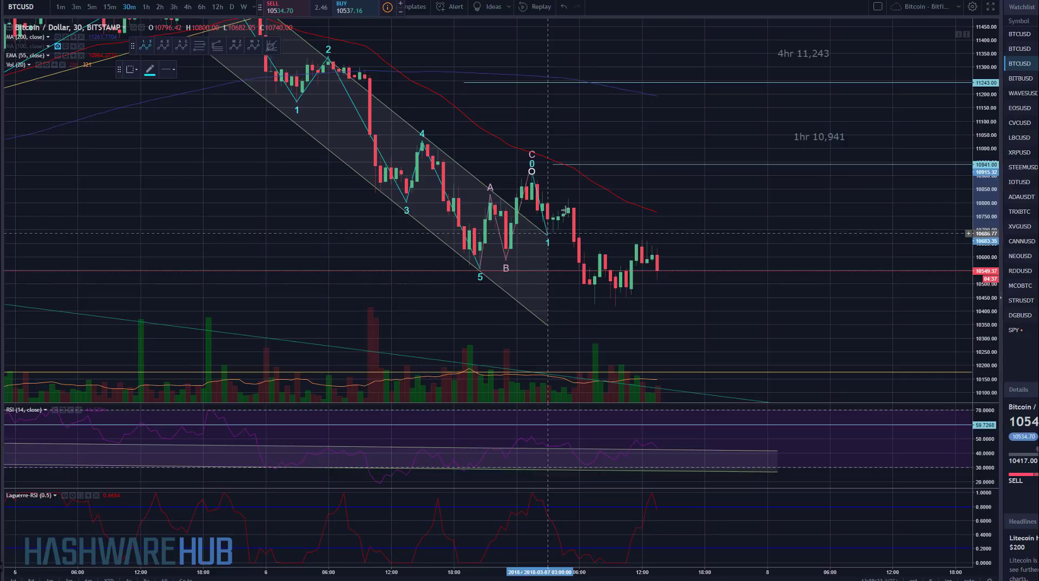
{"action": "left_click", "coordinate": [569, 199]}
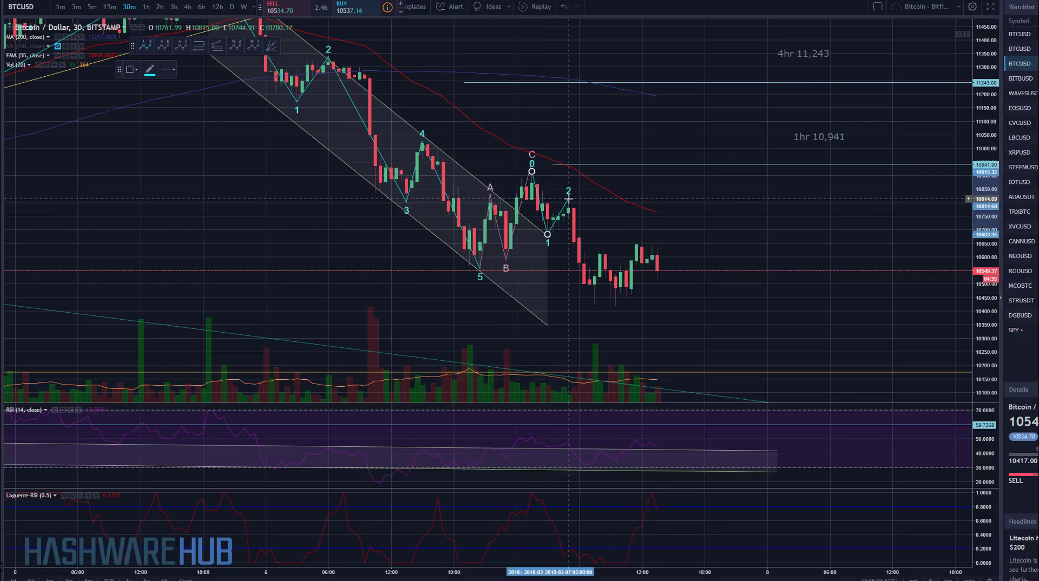
{"action": "left_click", "coordinate": [595, 304]}
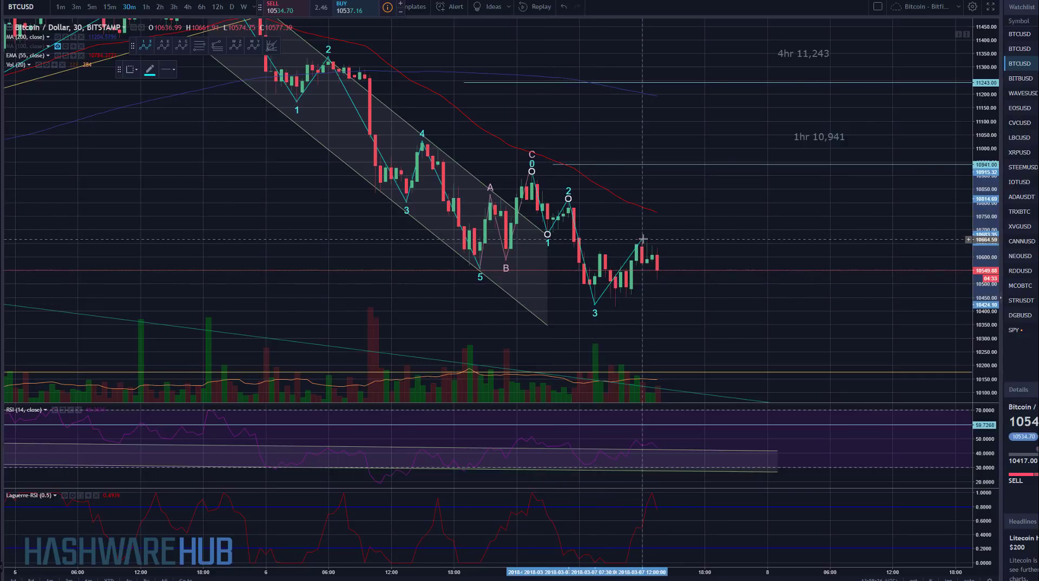
{"action": "left_click", "coordinate": [642, 240]}
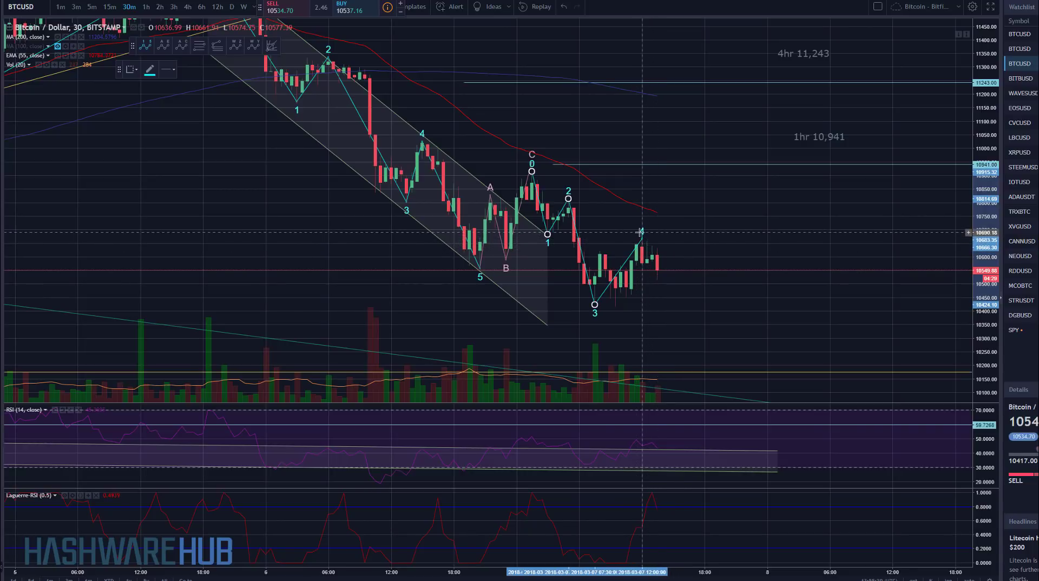
{"action": "left_click", "coordinate": [682, 342]}
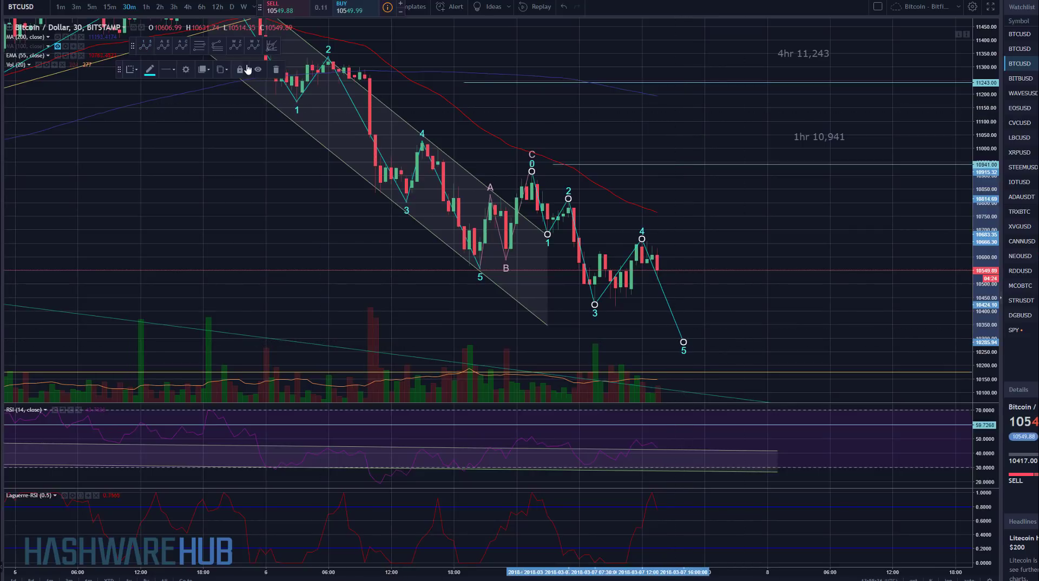
Project wave 3 with a Fibonacci extension of the new wave 1 from near the wave 2 high, adjust its anchor to about 10,797, and delete it
{"action": "left_click", "coordinate": [215, 48]}
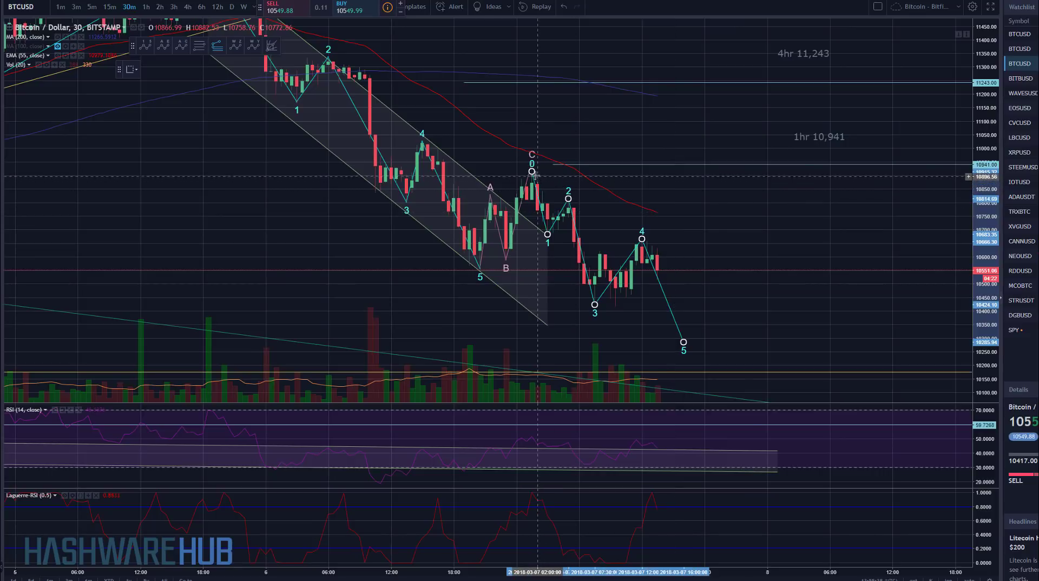
{"action": "left_click", "coordinate": [532, 172]}
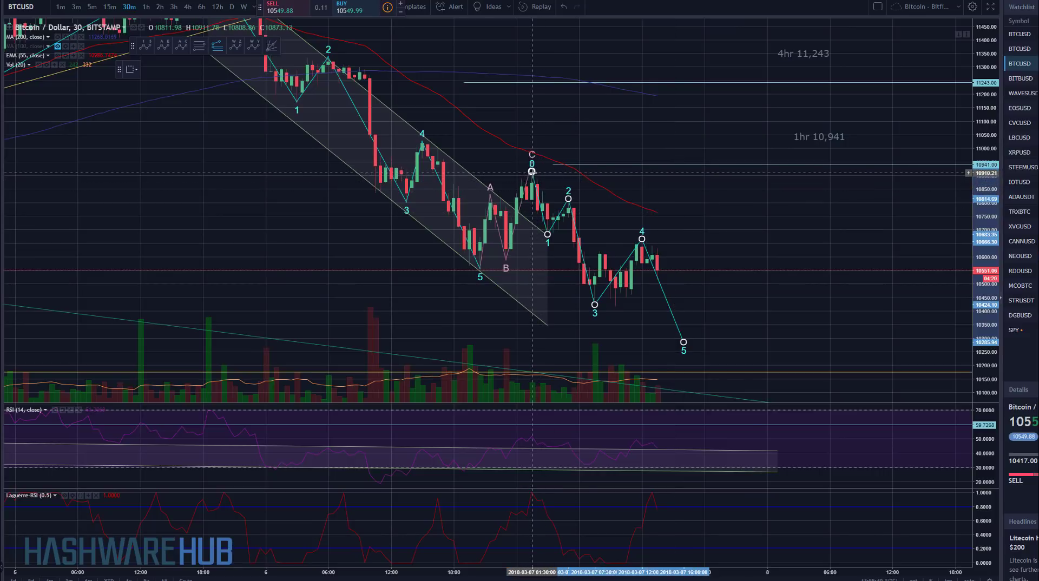
{"action": "left_click", "coordinate": [548, 236]}
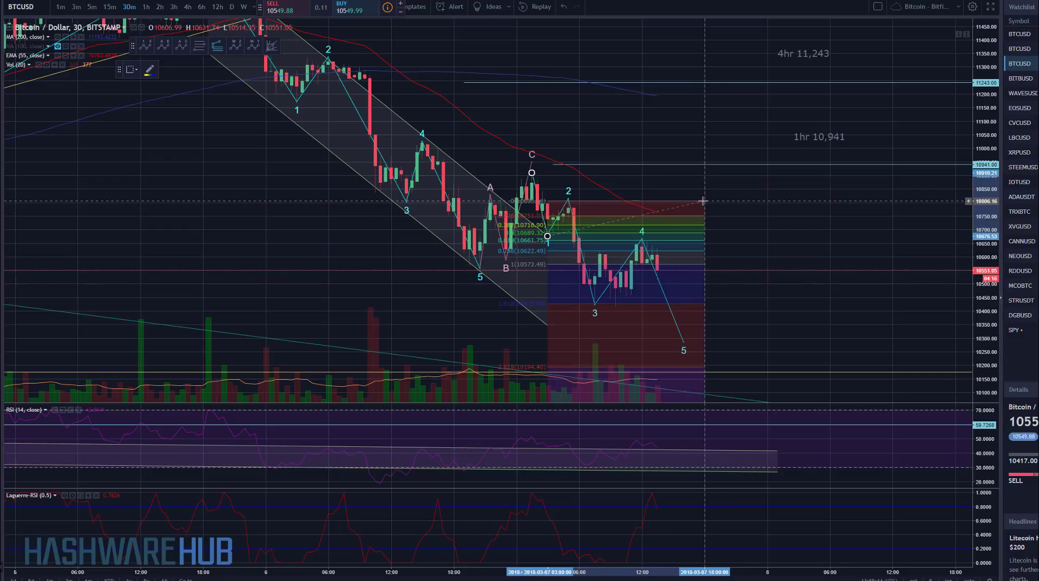
{"action": "left_click", "coordinate": [703, 202]}
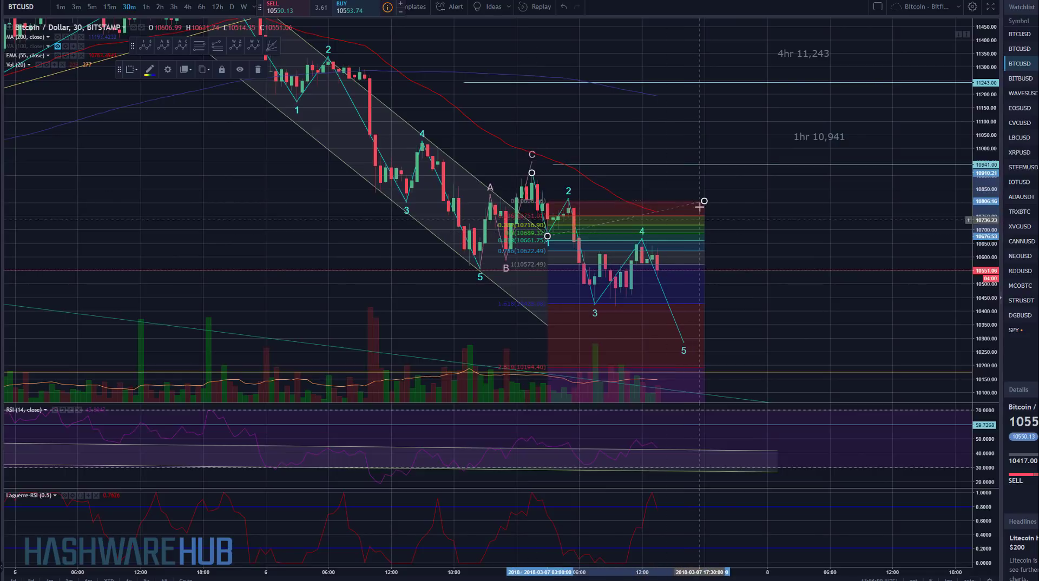
{"action": "left_click_drag", "start_coordinate": [705, 201], "coordinate": [704, 204]}
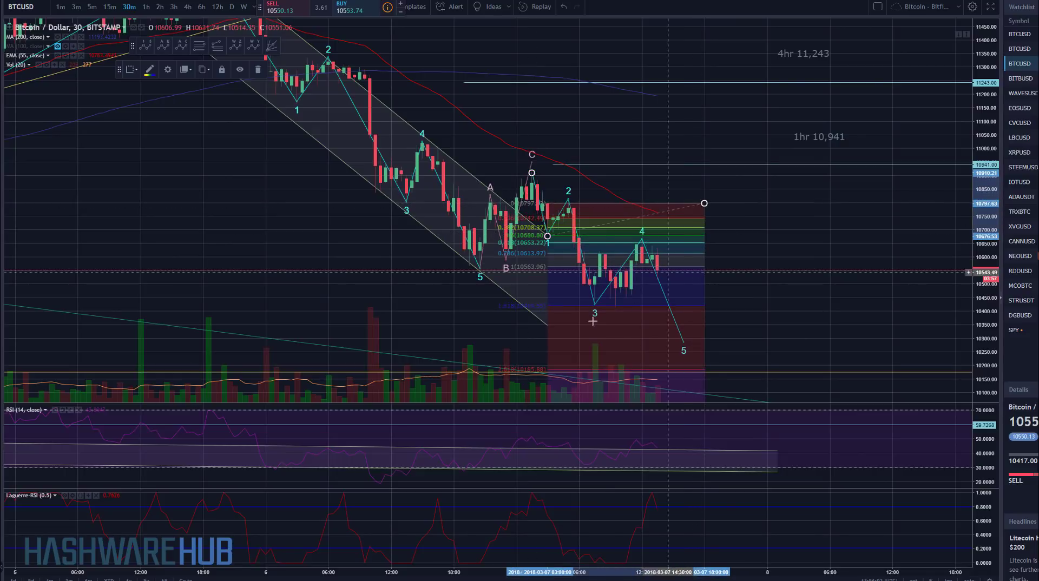
{"action": "key", "text": "Delete"}
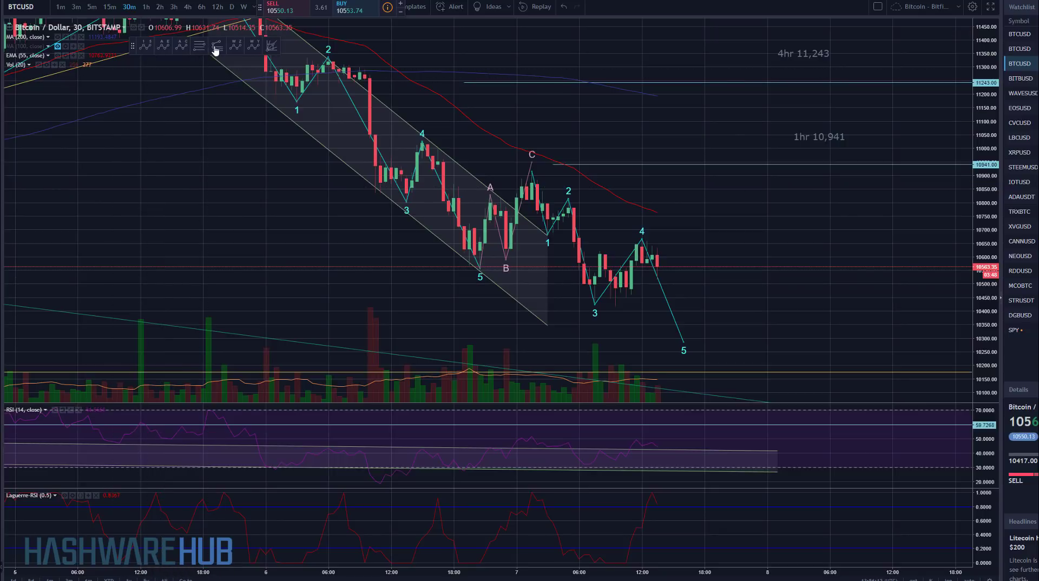
{"action": "left_click", "coordinate": [547, 234]}
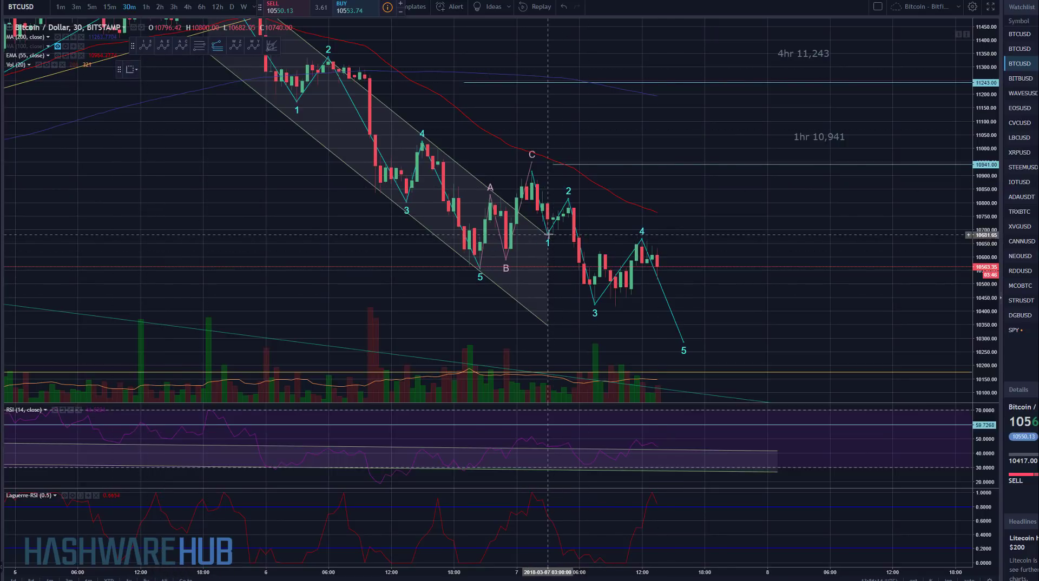
{"action": "left_click", "coordinate": [568, 199]}
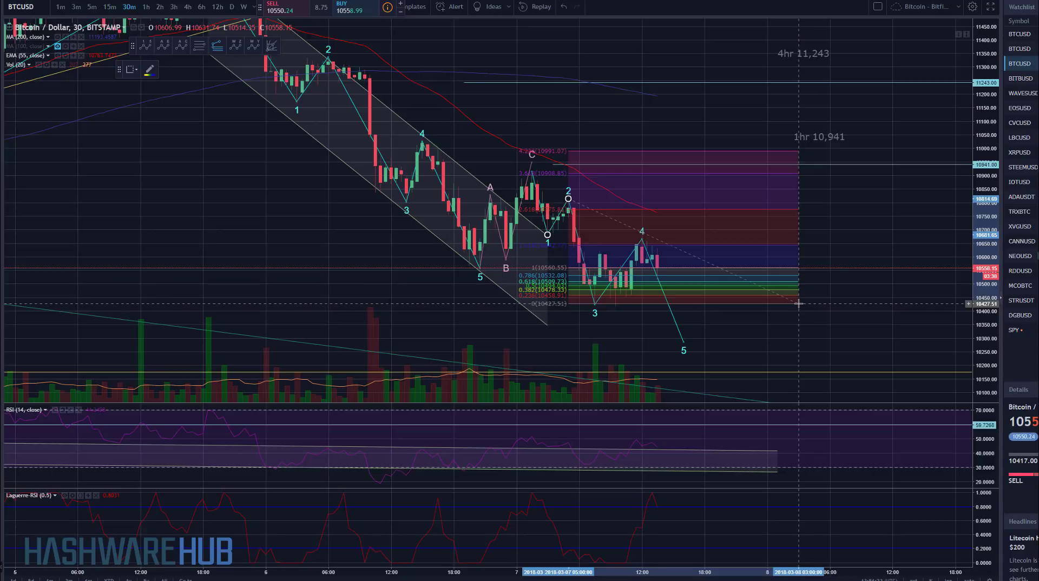
{"action": "key", "text": "Escape"}
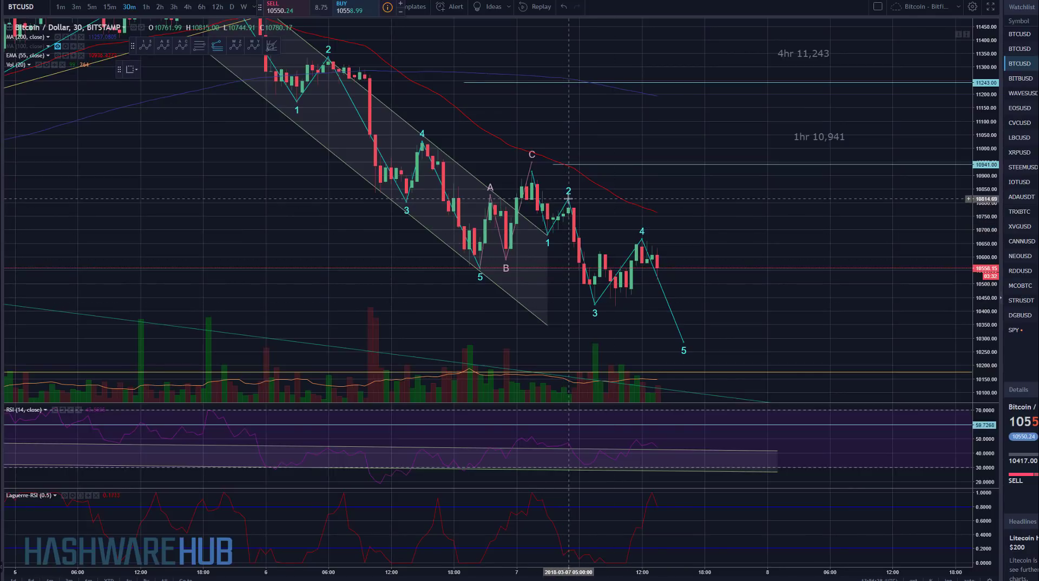
Draw a Fibonacci extension from the new wave 2 high to the wave 3 low, projected from the wave 4 high at about 10,661
{"action": "left_click", "coordinate": [569, 199]}
{"action": "left_click", "coordinate": [596, 305]}
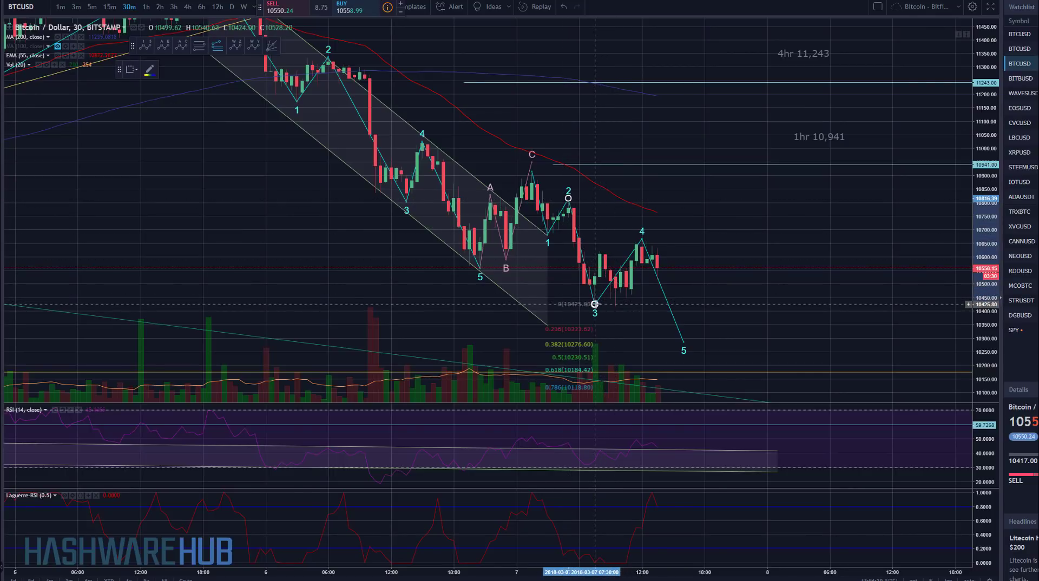
{"action": "left_click", "coordinate": [757, 239]}
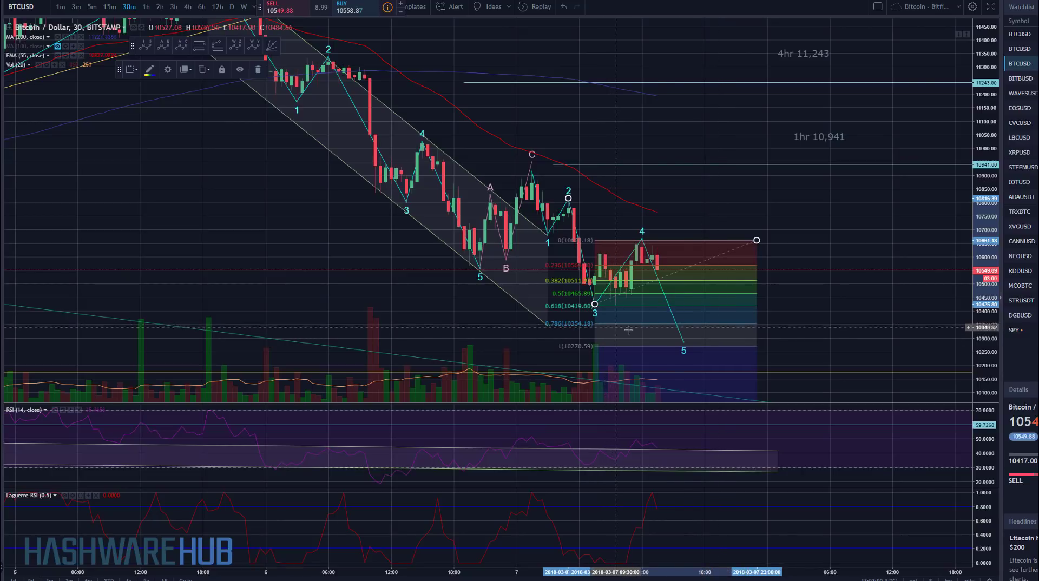
Move the projected wave 5 end to the extension's 1 level at about 10,270, and delete the extension
{"action": "left_click_drag", "start_coordinate": [684, 343], "coordinate": [686, 346]}
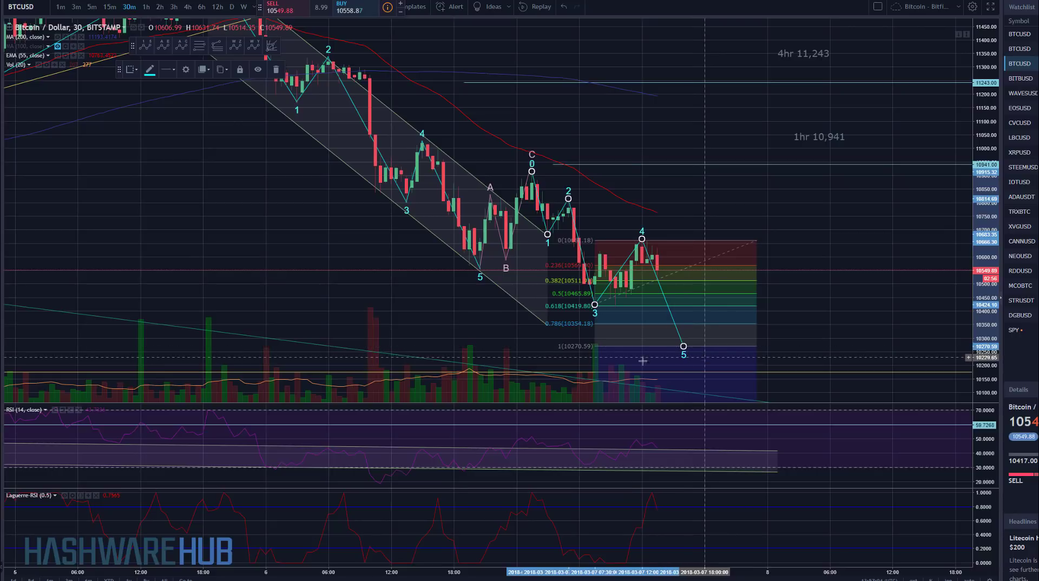
{"action": "left_click_drag", "start_coordinate": [759, 240], "coordinate": [757, 242]}
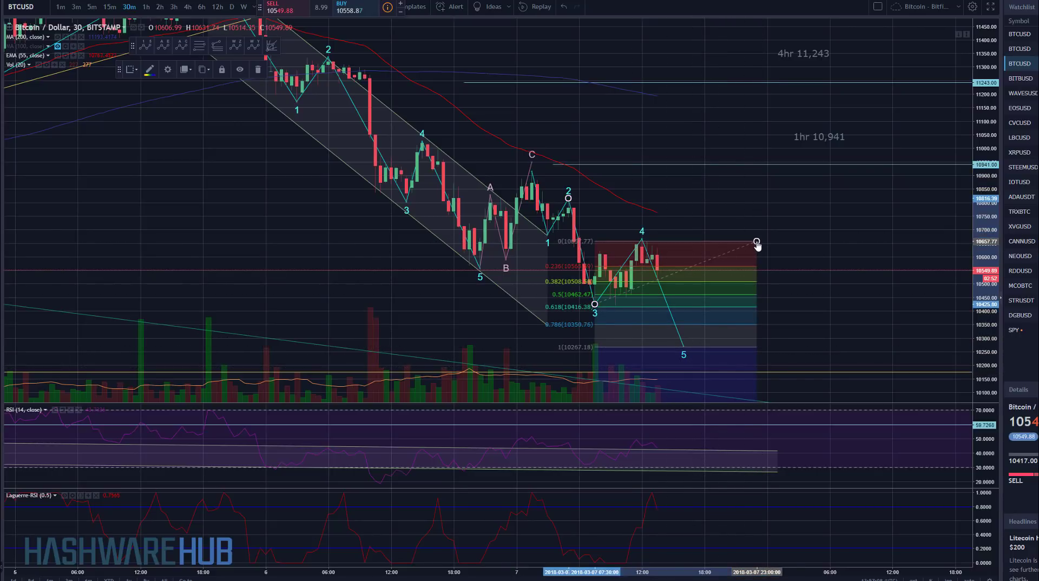
{"action": "key", "text": "Delete"}
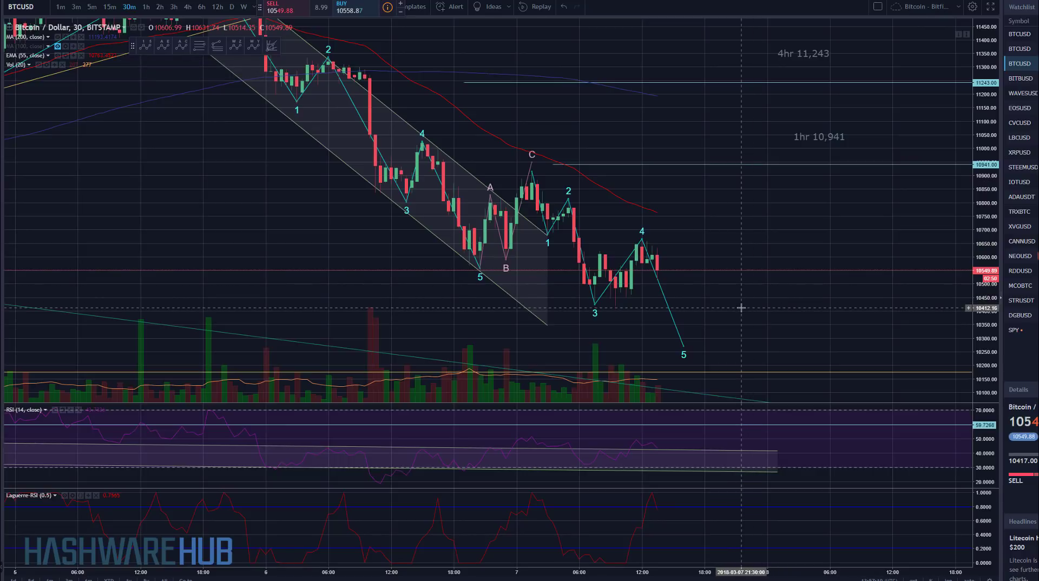
Set the price of the 1hr level's horizontal line to 10670
{"action": "scroll", "coordinate": [741, 308], "scroll_direction": "down", "scroll_amount": 5}
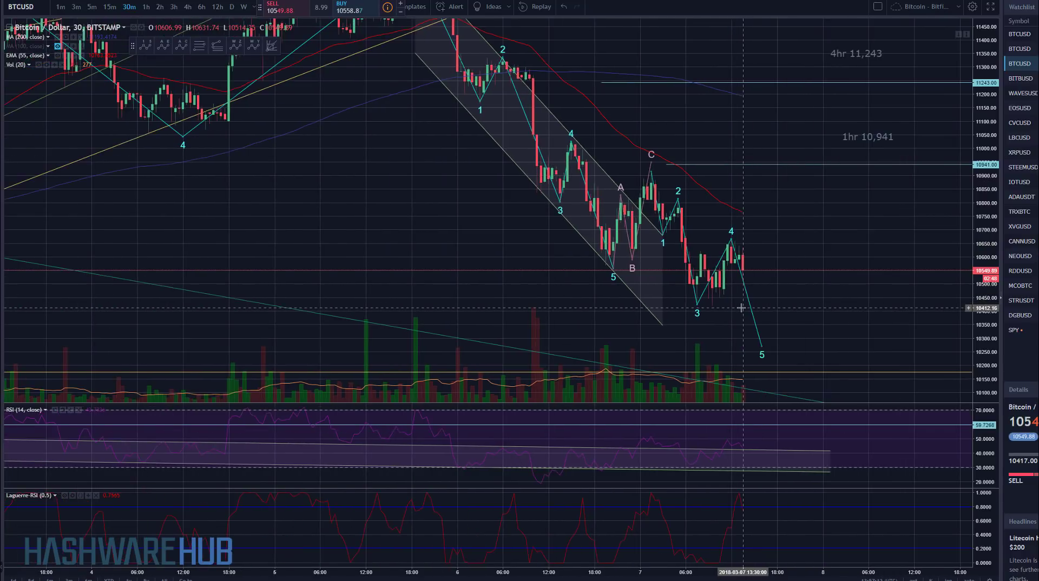
{"action": "left_click_drag", "start_coordinate": [789, 249], "coordinate": [647, 308]}
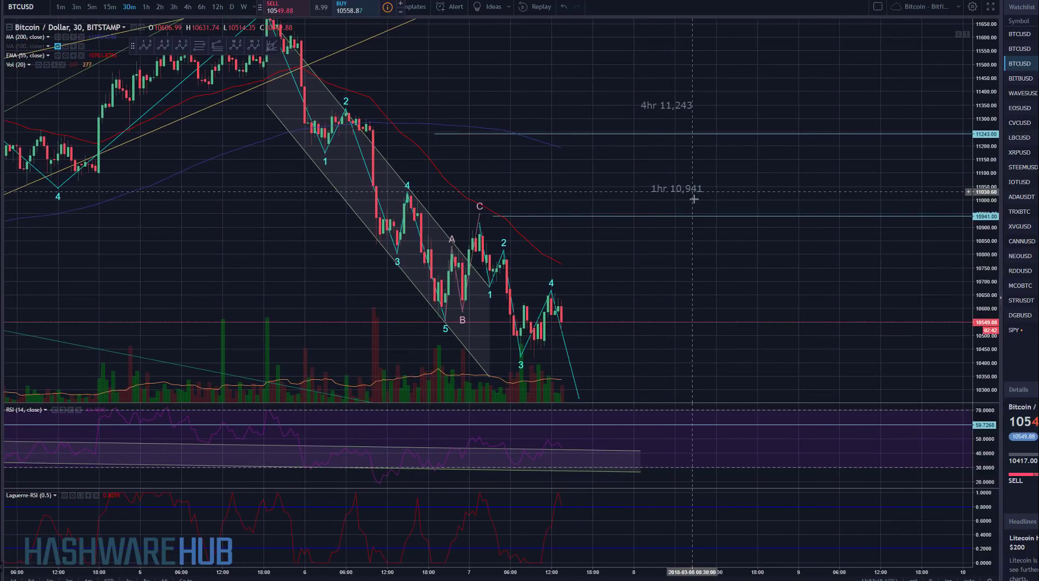
{"action": "double_click", "coordinate": [693, 220]}
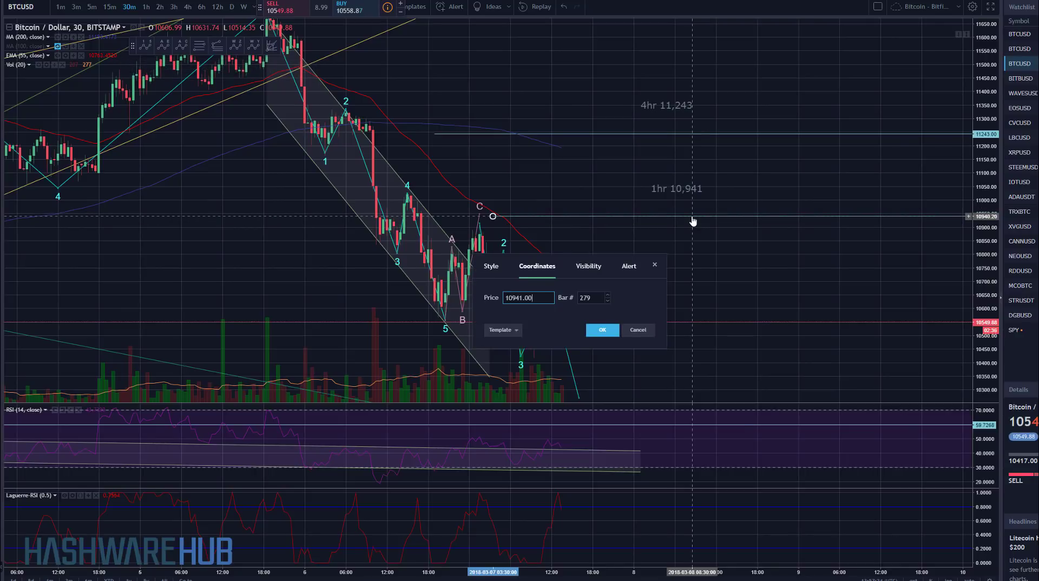
{"action": "double_click", "coordinate": [511, 298]}
{"action": "type", "text": "10670"}
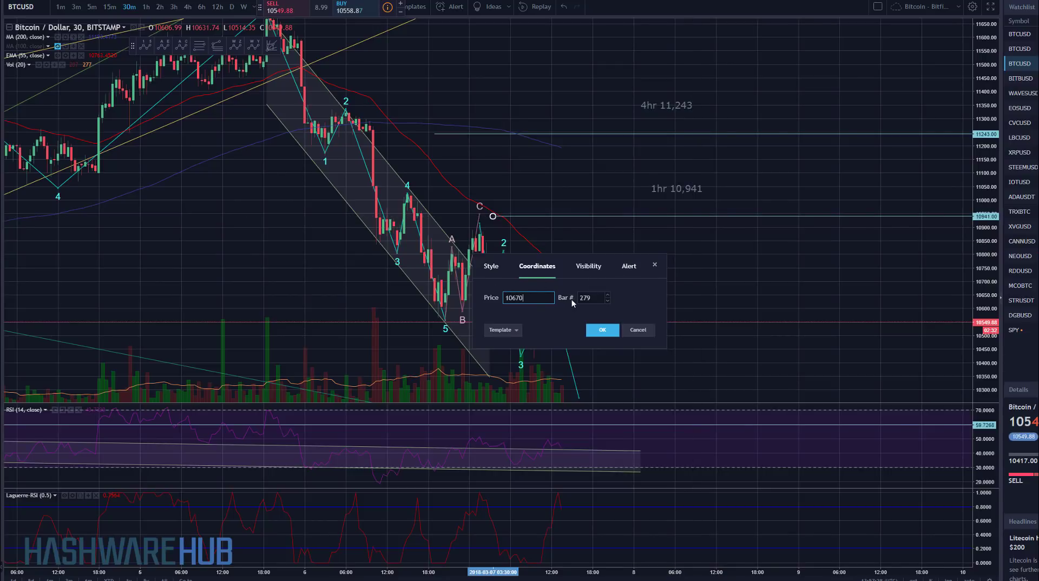
{"action": "key", "text": "Return"}
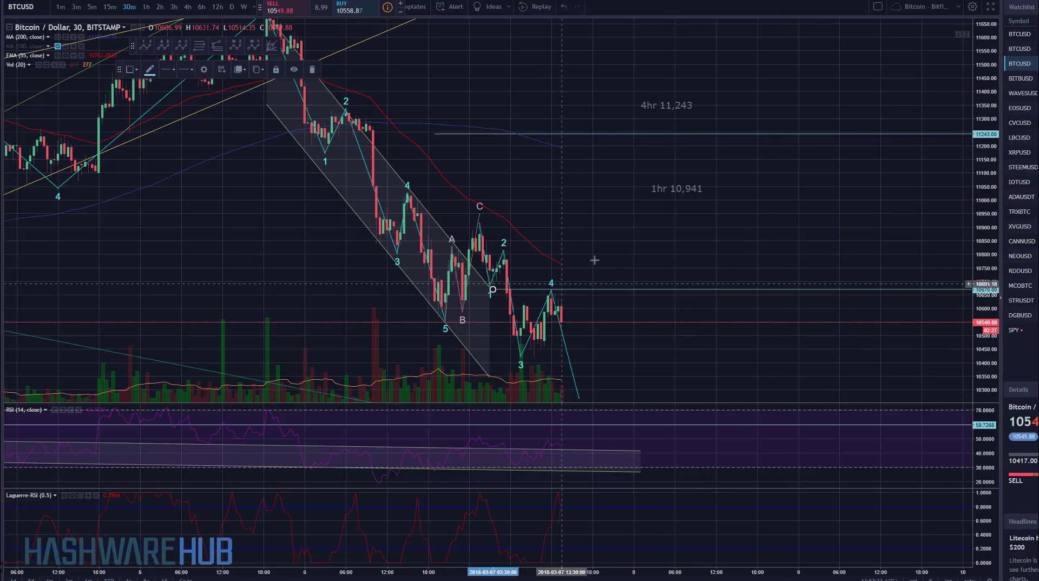
Change the 1hr level's text label to "1hr 10,670" and place it just above its horizontal line
{"action": "double_click", "coordinate": [678, 190]}
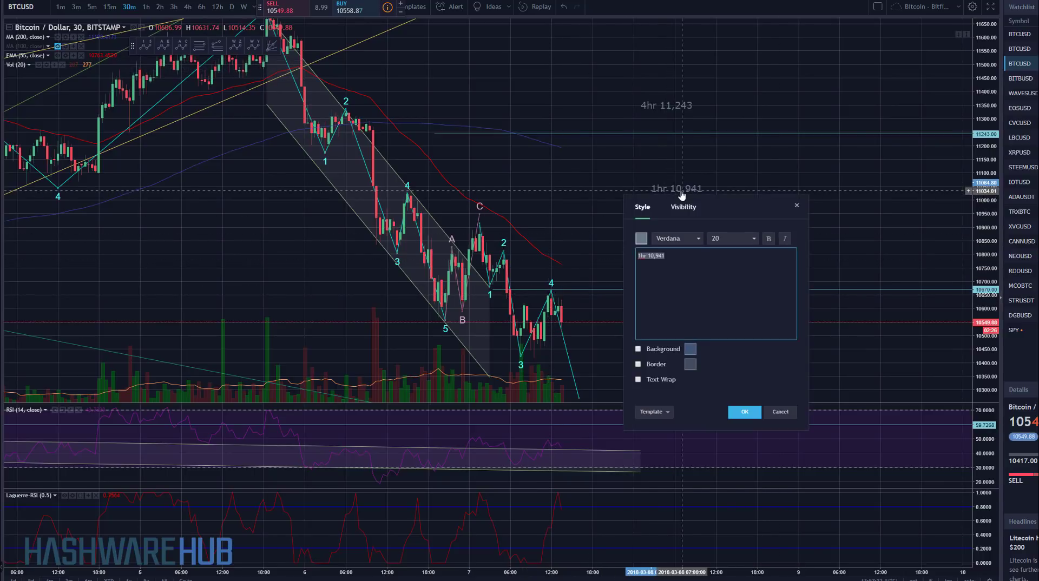
{"action": "left_click", "coordinate": [658, 257]}
{"action": "type", "text": "670"}
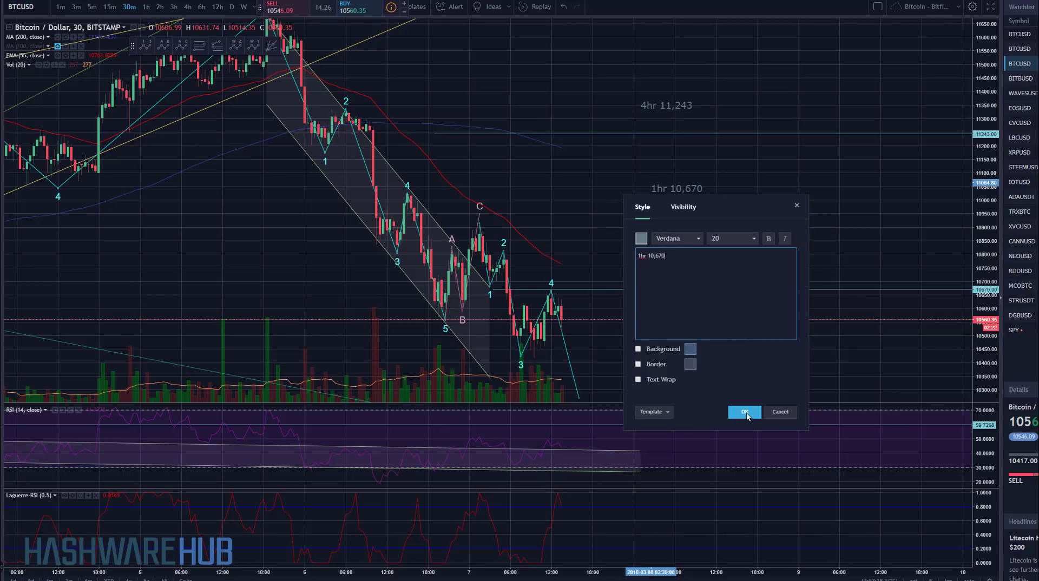
{"action": "left_click", "coordinate": [746, 413]}
{"action": "left_click_drag", "start_coordinate": [686, 193], "coordinate": [669, 282]}
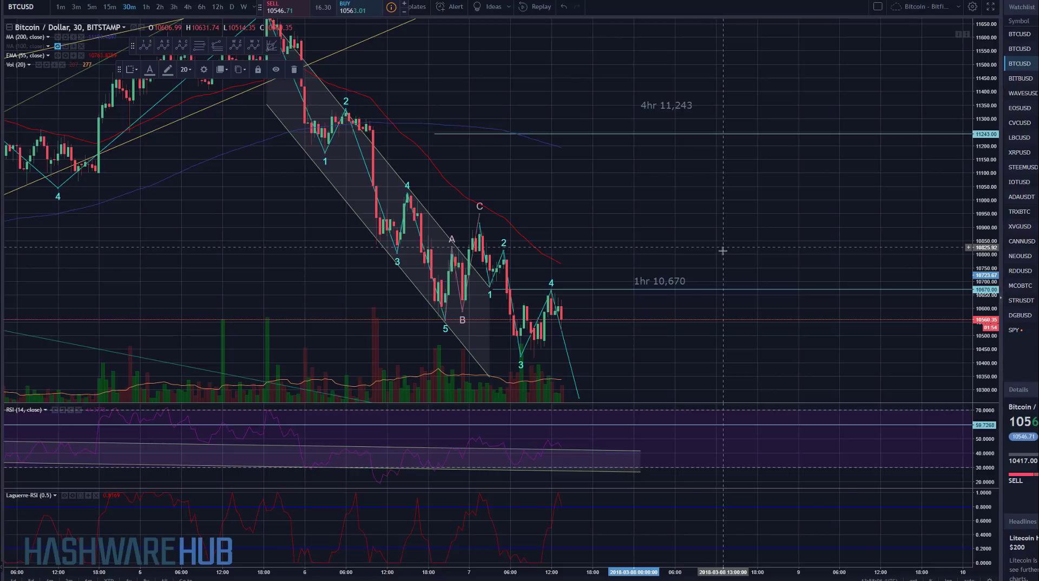
{"action": "left_click_drag", "start_coordinate": [723, 247], "coordinate": [710, 282]}
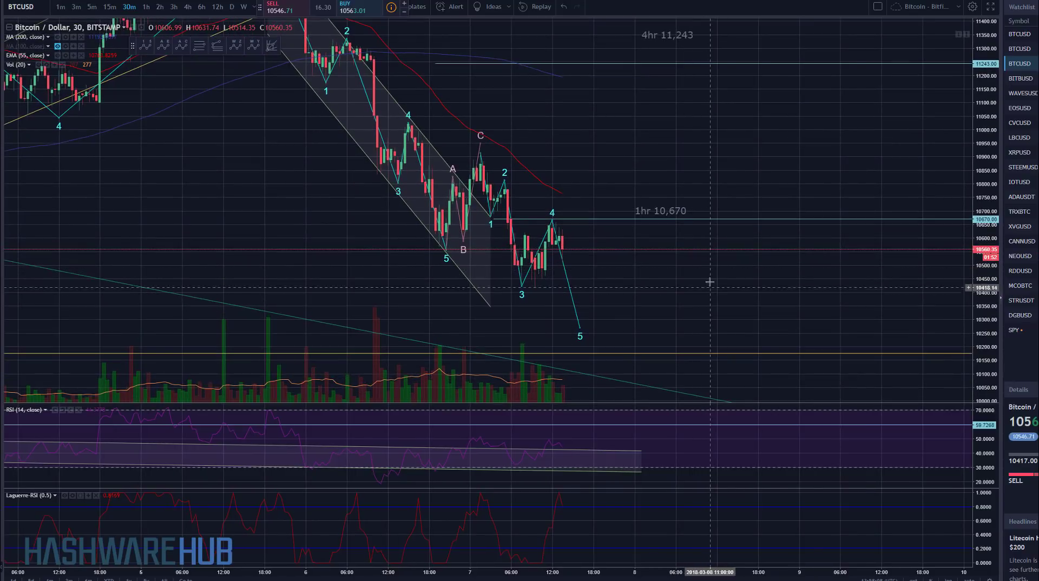
Examine the wave count from wave III down to the projected wave 5 against the 4hr, 1hr and daily levels
{"action": "left_click", "coordinate": [552, 220]}
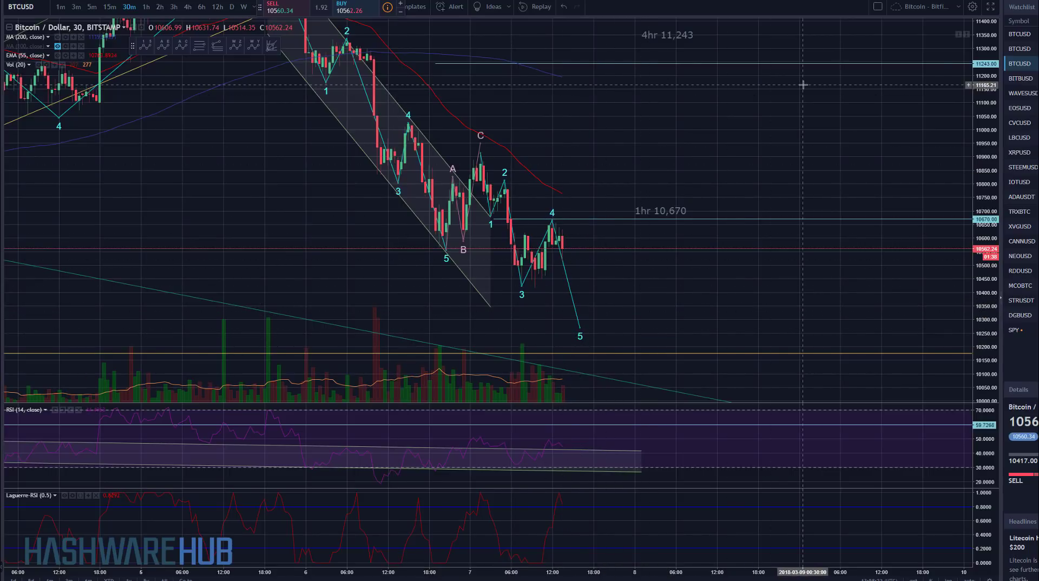
{"action": "left_click_drag", "start_coordinate": [662, 306], "coordinate": [653, 316]}
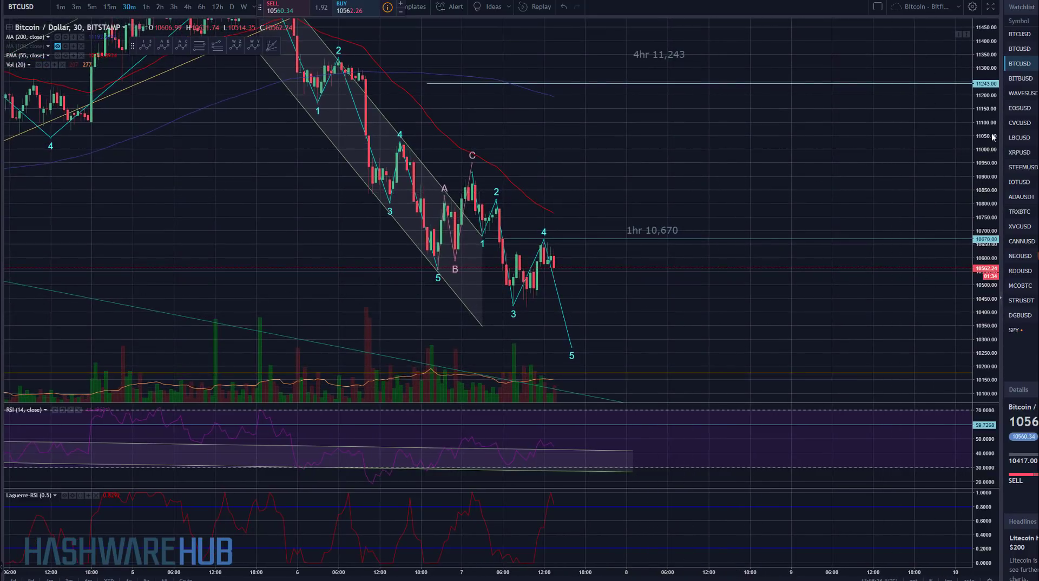
{"action": "scroll", "coordinate": [914, 225], "scroll_direction": "down", "scroll_amount": 5}
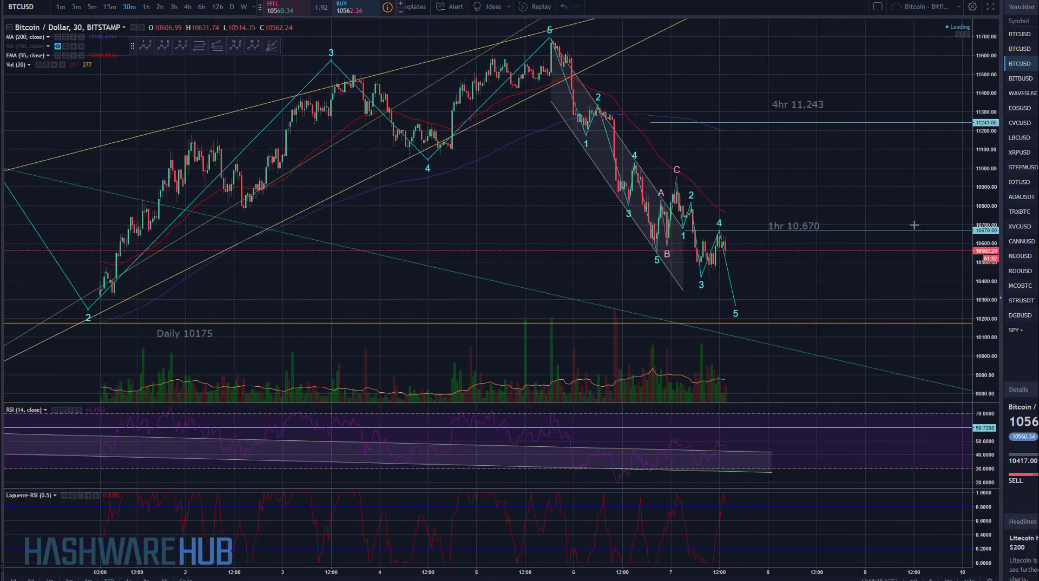
{"action": "scroll", "coordinate": [828, 265], "scroll_direction": "down", "scroll_amount": 3}
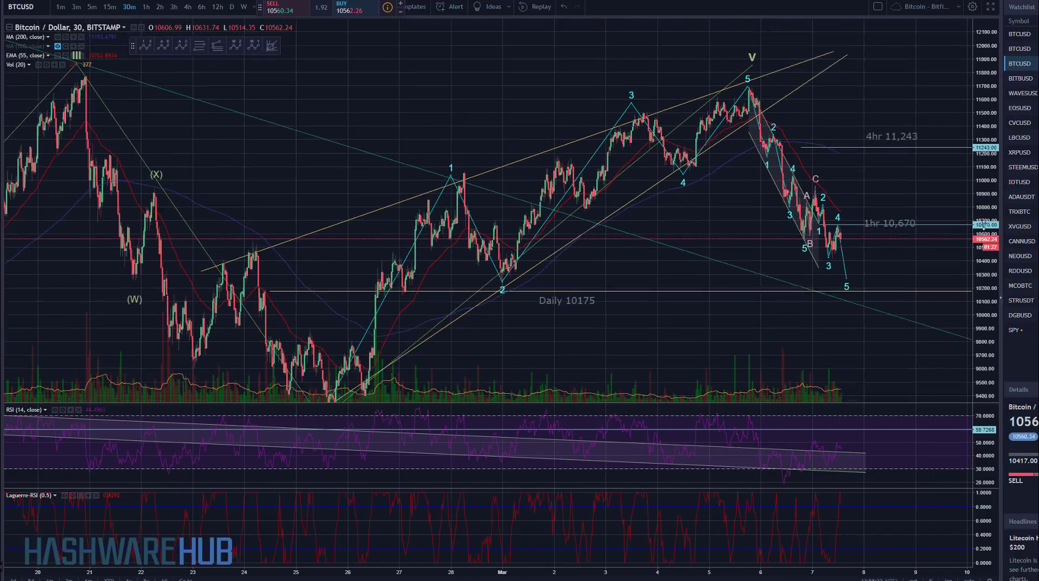
{"action": "scroll", "coordinate": [352, 200], "scroll_direction": "down", "scroll_amount": 1}
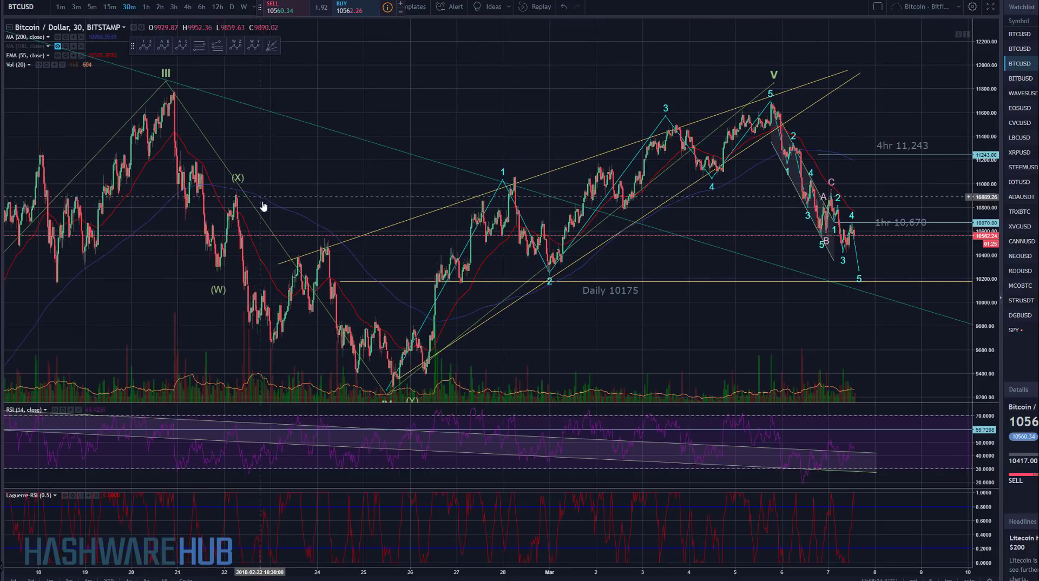
{"action": "left_click_drag", "start_coordinate": [367, 132], "coordinate": [339, 70]}
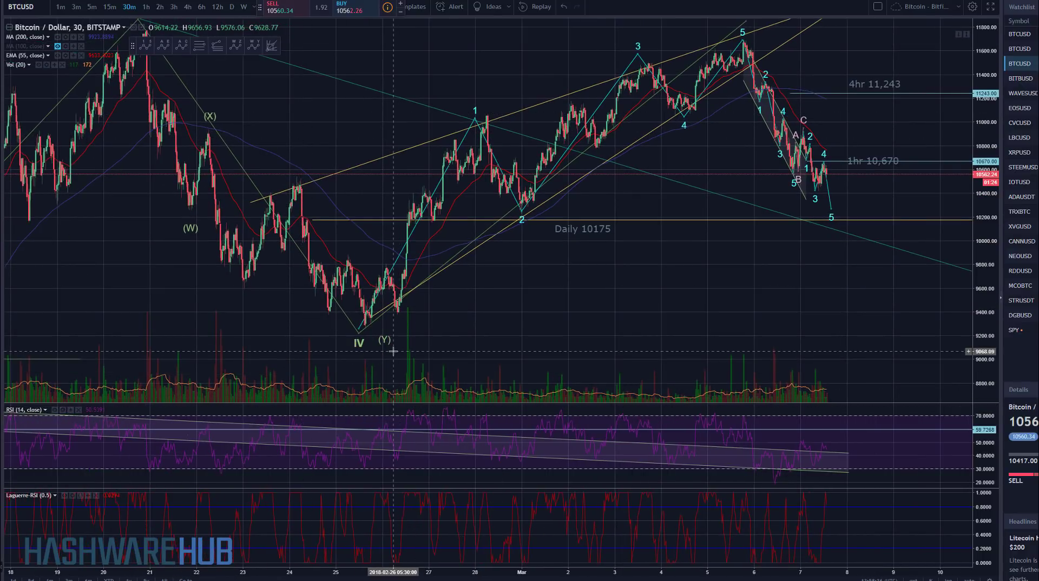
{"action": "left_click_drag", "start_coordinate": [628, 284], "coordinate": [536, 334]}
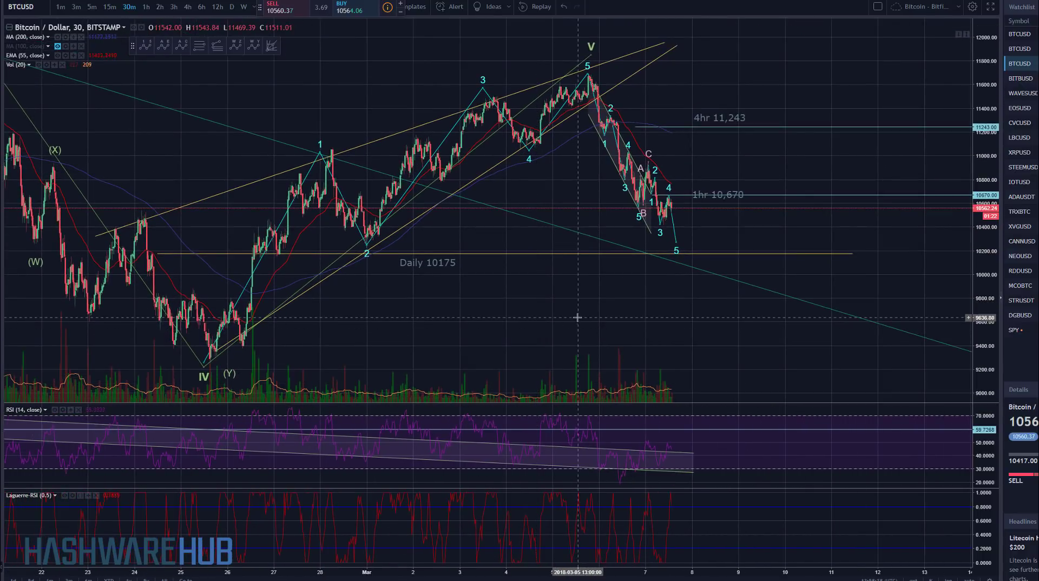
{"action": "scroll", "coordinate": [565, 315], "scroll_direction": "up", "scroll_amount": 4}
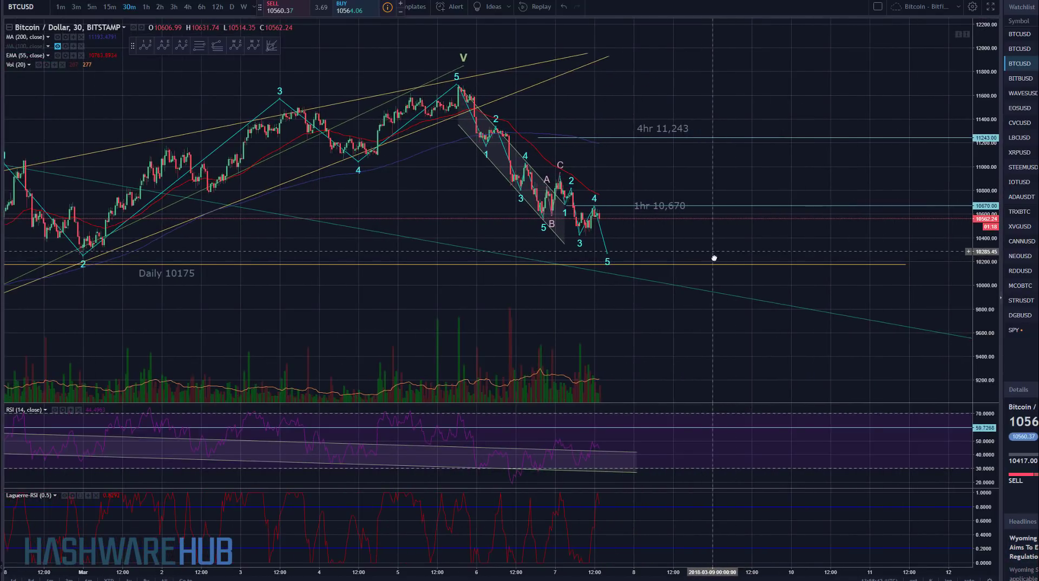
{"action": "left_click_drag", "start_coordinate": [714, 256], "coordinate": [719, 278]}
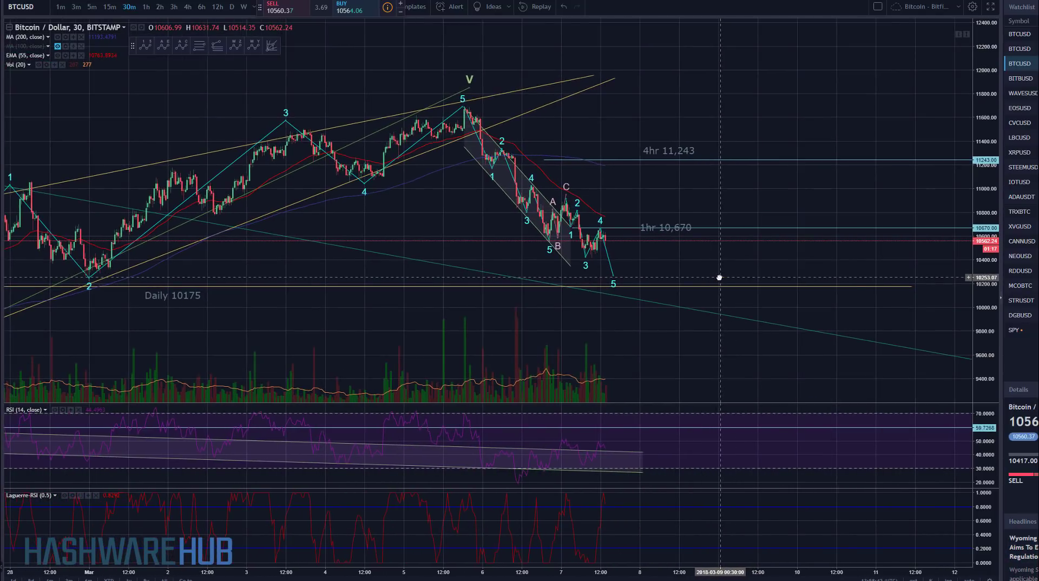
{"action": "left_click", "coordinate": [684, 159]}
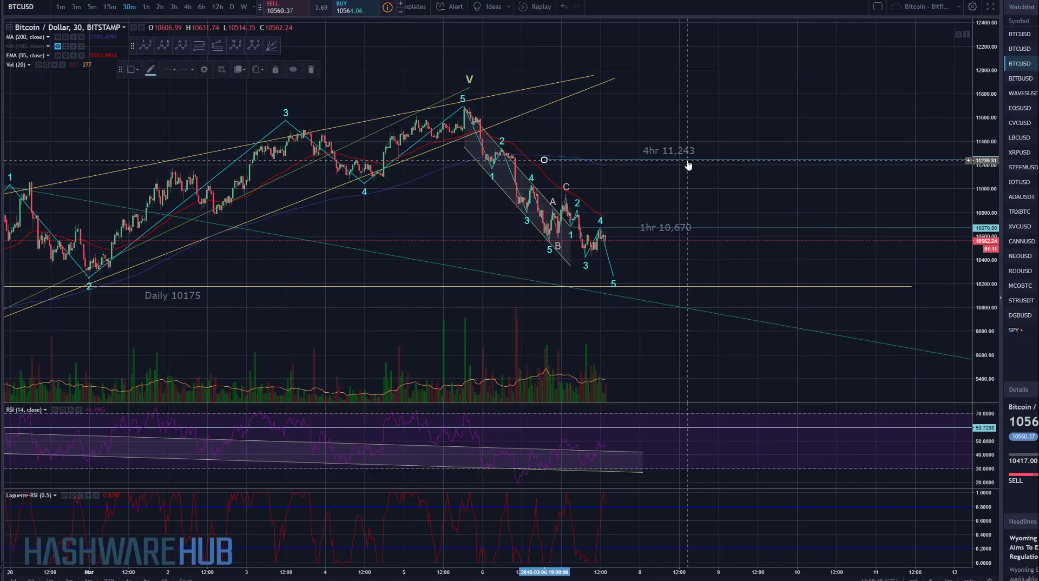
{"action": "double_click", "coordinate": [688, 162]}
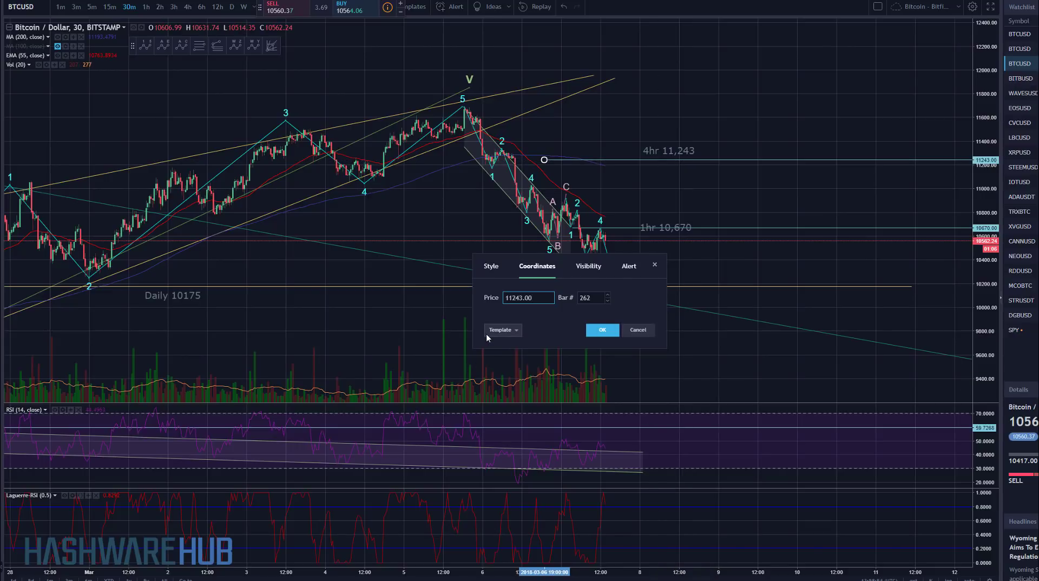
{"action": "double_click", "coordinate": [514, 298]}
{"action": "type", "text": "11743.00"}
{"action": "key", "text": "Return"}
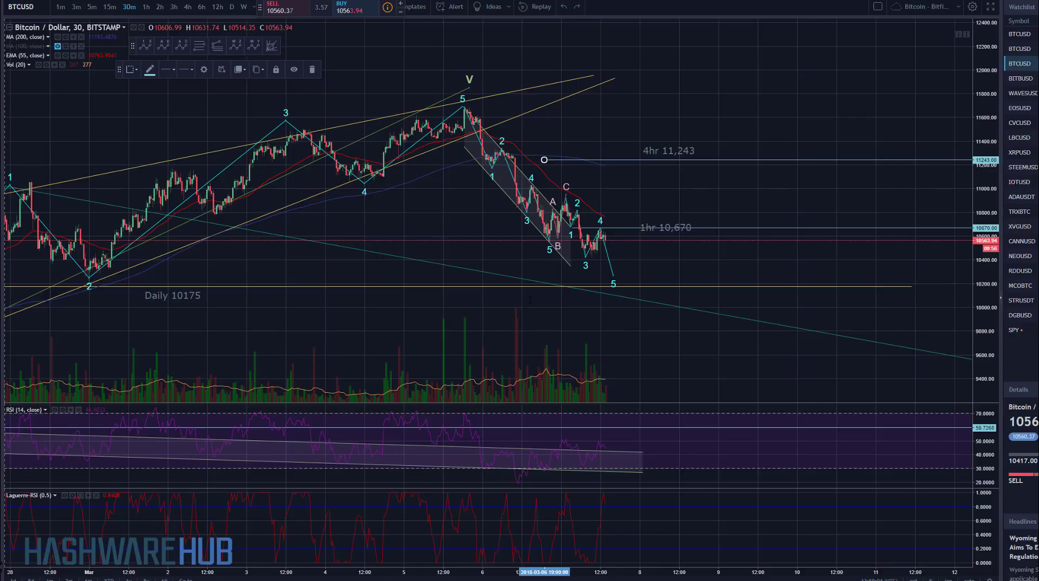
{"action": "key", "text": "Delete"}
{"action": "key", "text": "ctrl+z"}
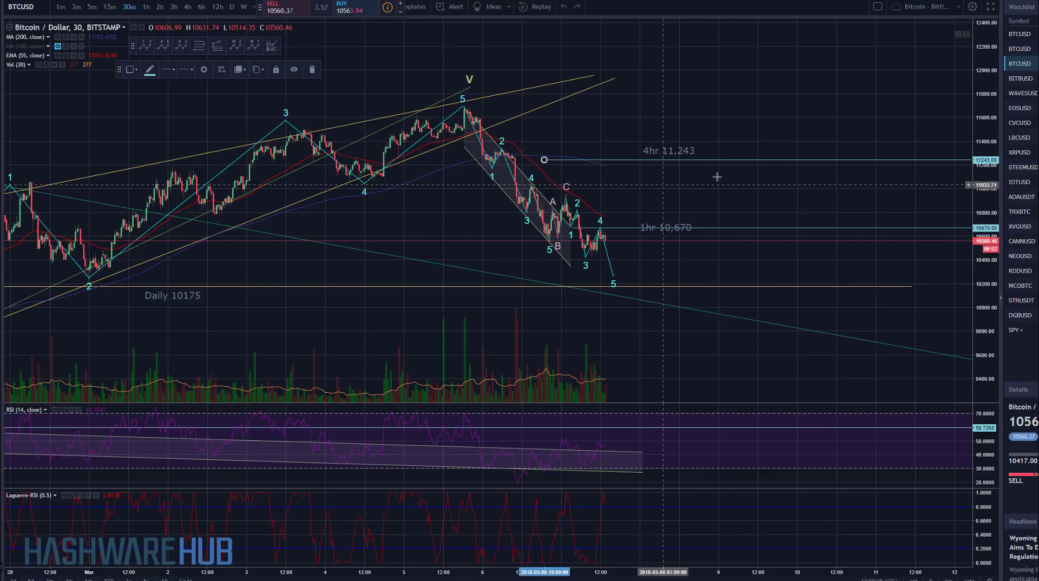
Set the price of the 4hr level's horizontal line to 10904
{"action": "double_click", "coordinate": [748, 162]}
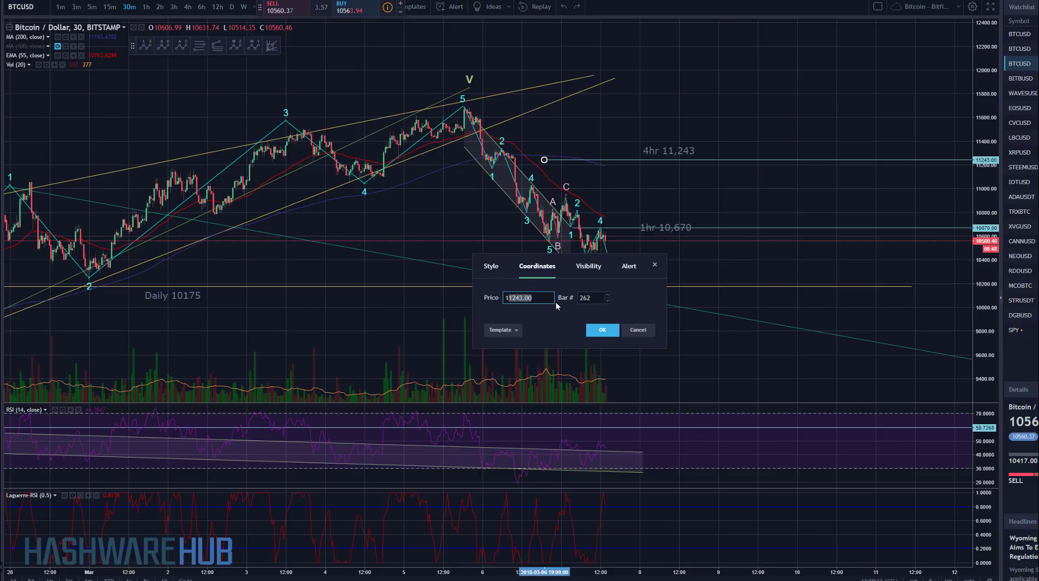
{"action": "type", "text": "0904"}
{"action": "left_click", "coordinate": [601, 335]}
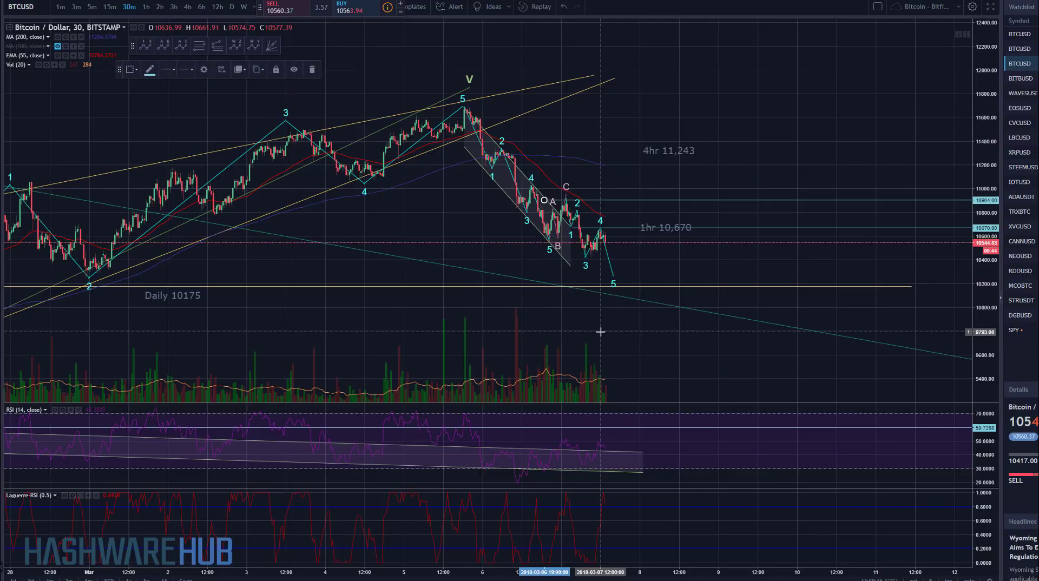
Change the 4hr level's text label to "4hr 10904" and place it just above its horizontal line
{"action": "double_click", "coordinate": [682, 152]}
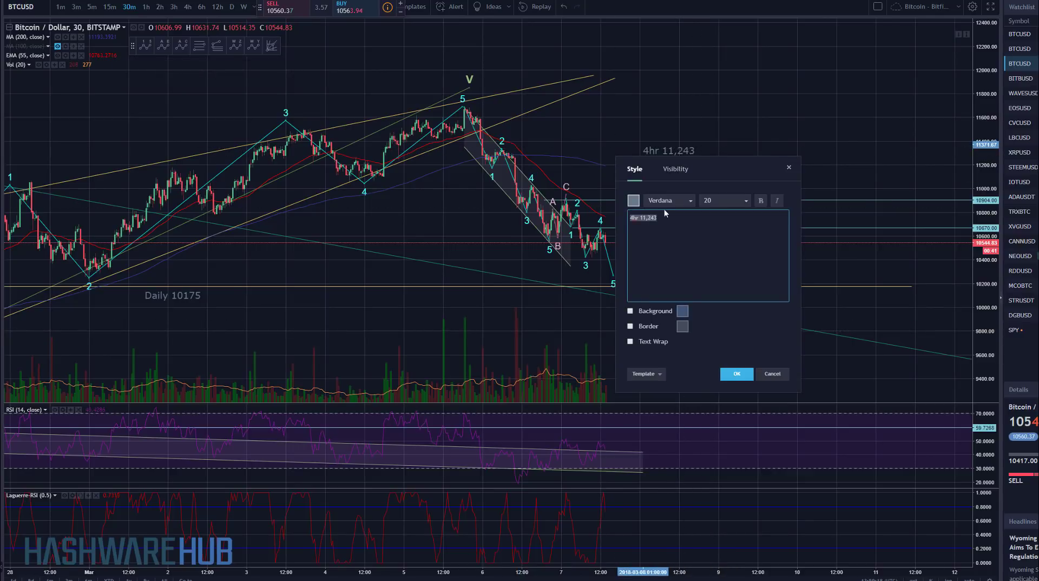
{"action": "left_click", "coordinate": [648, 217]}
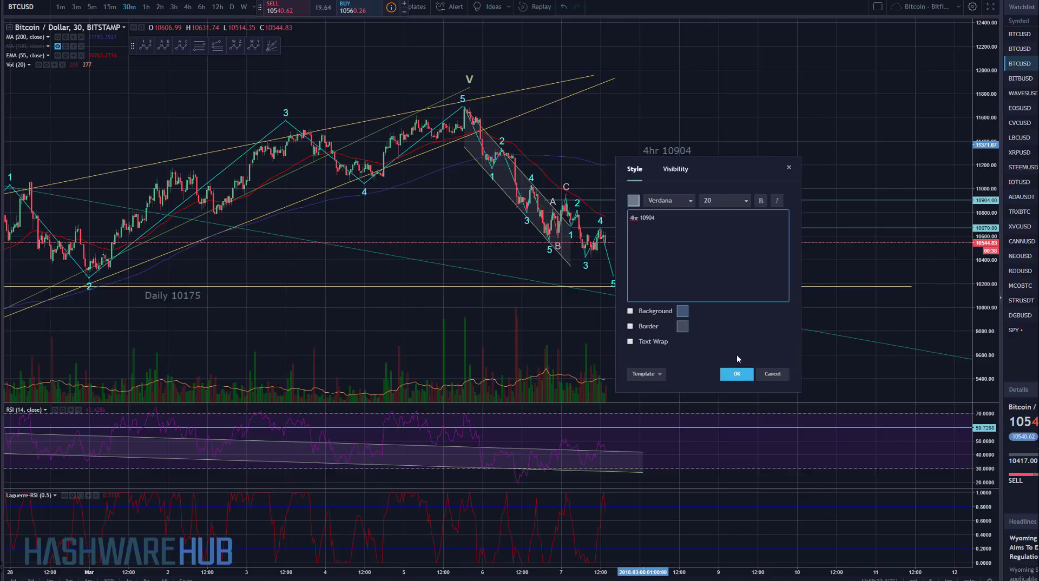
{"action": "left_click", "coordinate": [738, 373]}
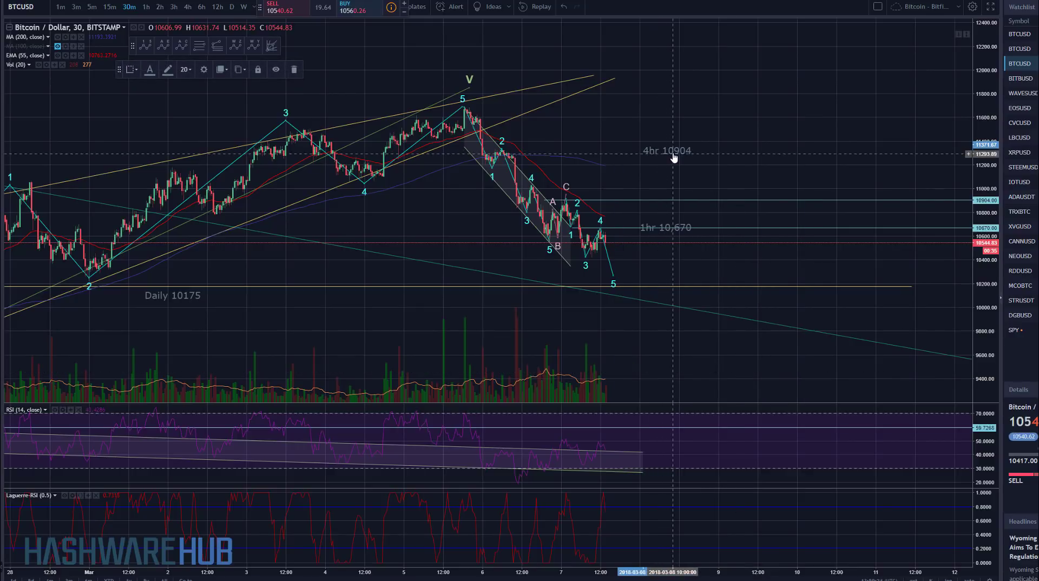
{"action": "left_click_drag", "start_coordinate": [673, 153], "coordinate": [673, 192]}
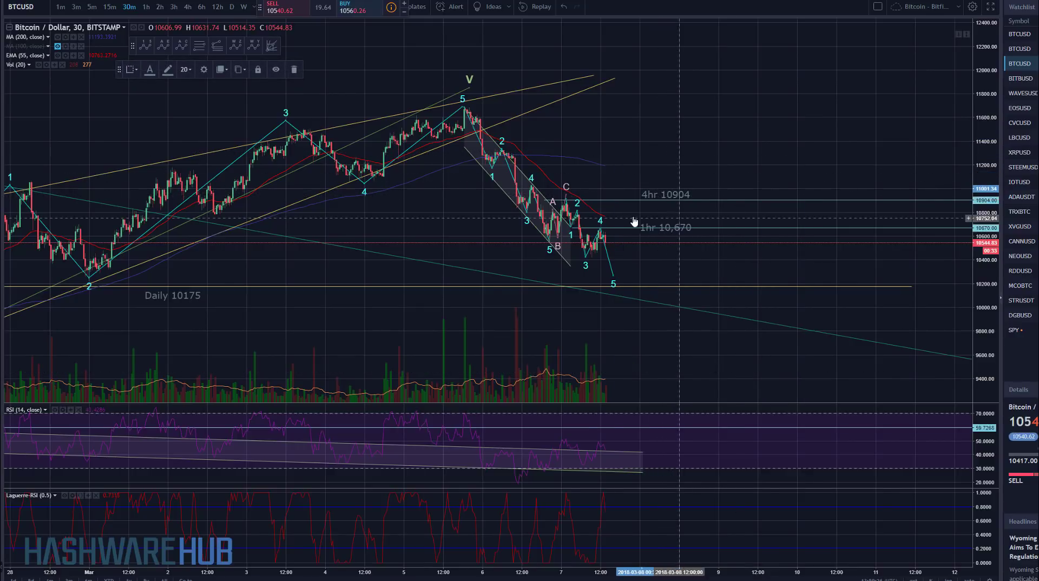
Inspect up close how the 4hr 10904 and 1hr 10,670 levels line up with the wave C and wave 4 highs
{"action": "scroll", "coordinate": [579, 192], "scroll_direction": "up", "scroll_amount": 2}
{"action": "scroll", "coordinate": [605, 144], "scroll_direction": "up", "scroll_amount": 4}
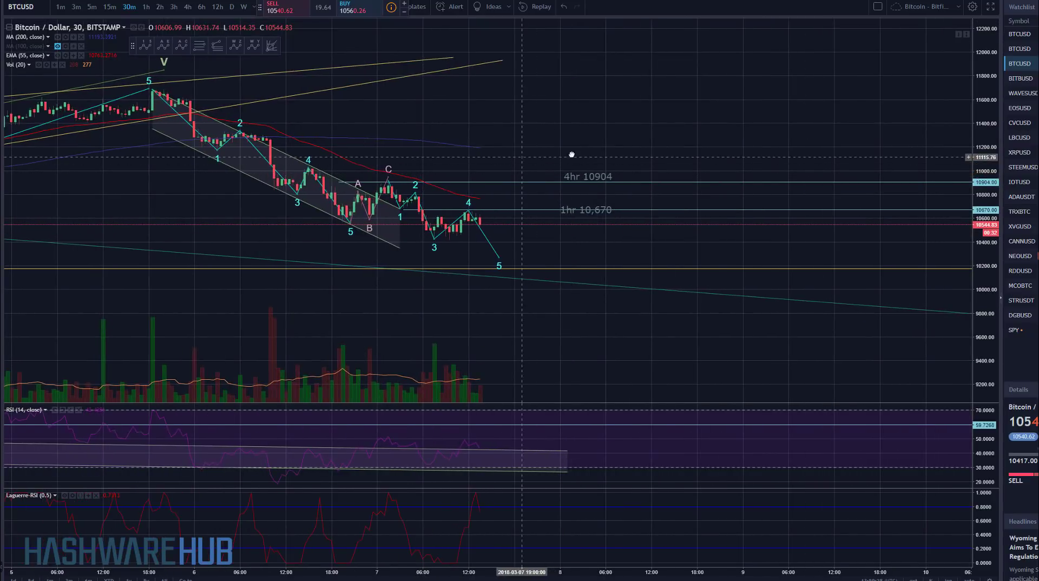
{"action": "double_click", "coordinate": [989, 300]}
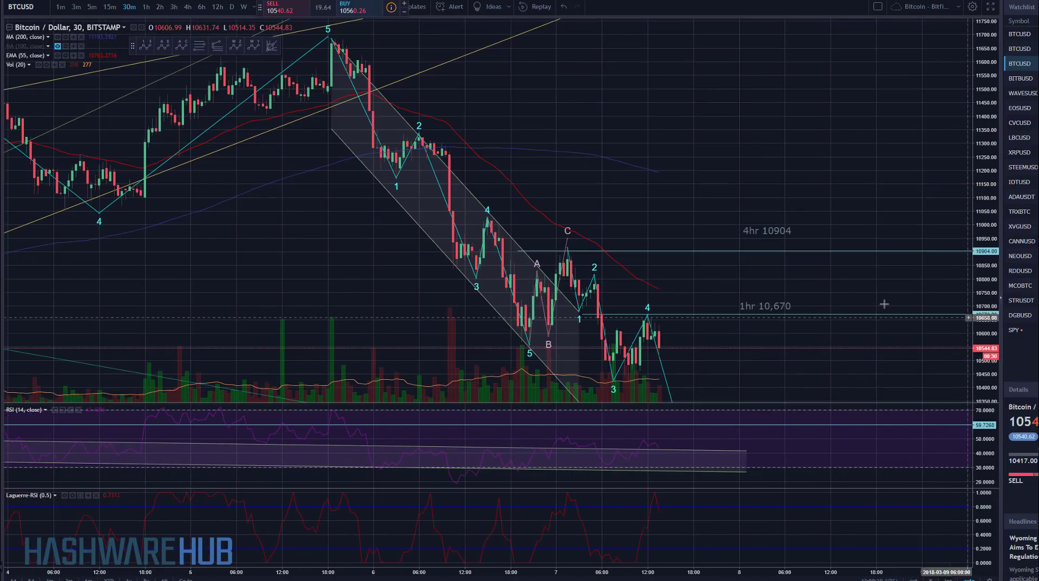
{"action": "left_click", "coordinate": [566, 259]}
{"action": "left_click", "coordinate": [567, 252]}
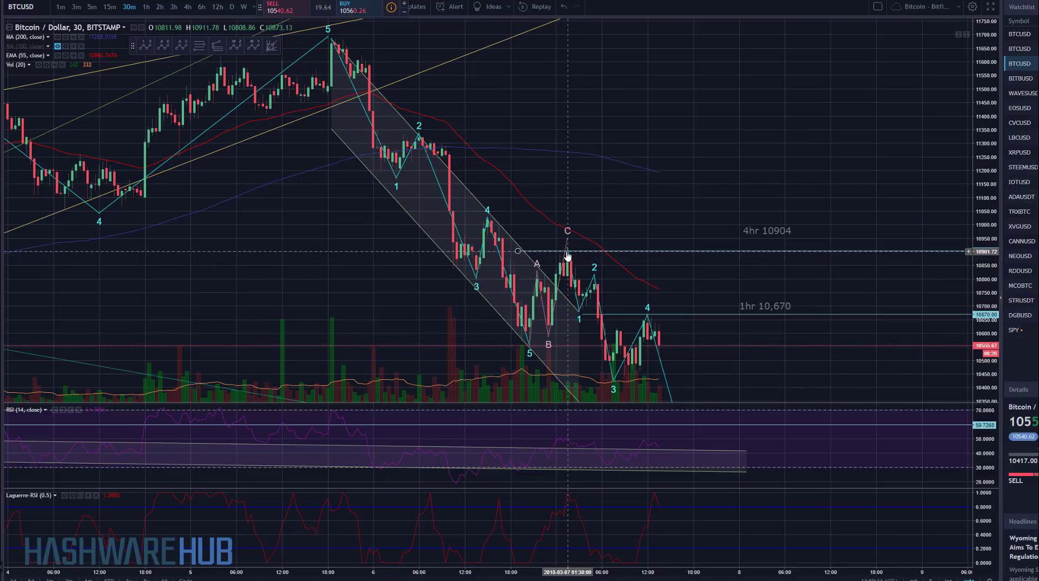
{"action": "left_click_drag", "start_coordinate": [794, 192], "coordinate": [765, 167]}
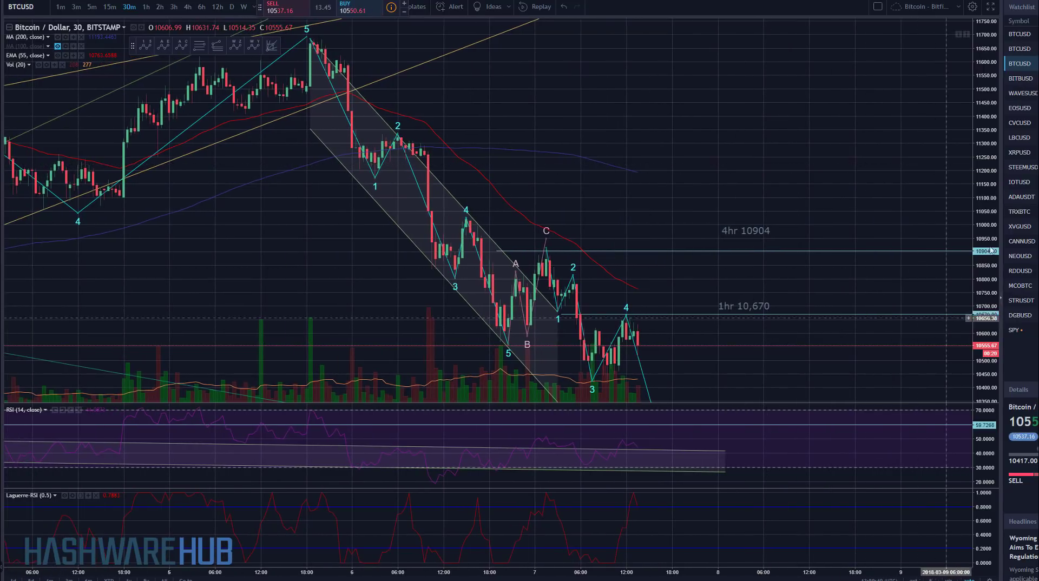
{"action": "left_click_drag", "start_coordinate": [988, 189], "coordinate": [875, 130]}
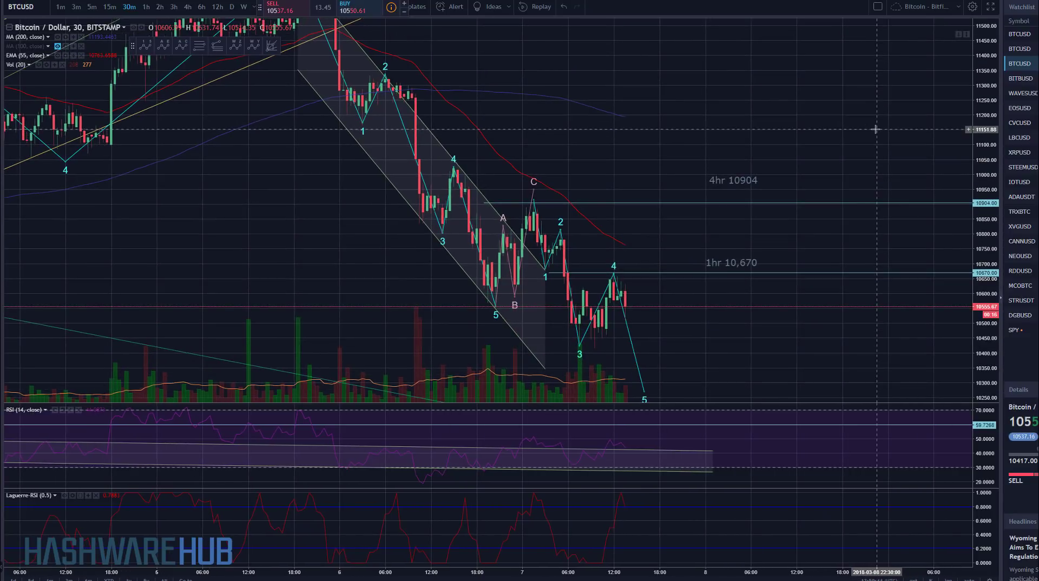
{"action": "double_click", "coordinate": [989, 164]}
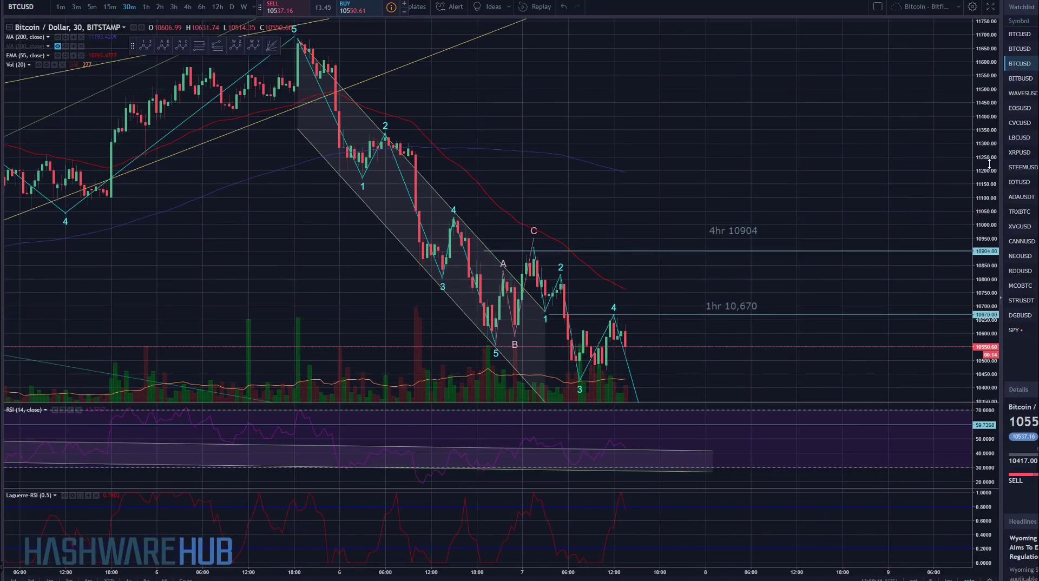
{"action": "left_click_drag", "start_coordinate": [820, 173], "coordinate": [875, 180]}
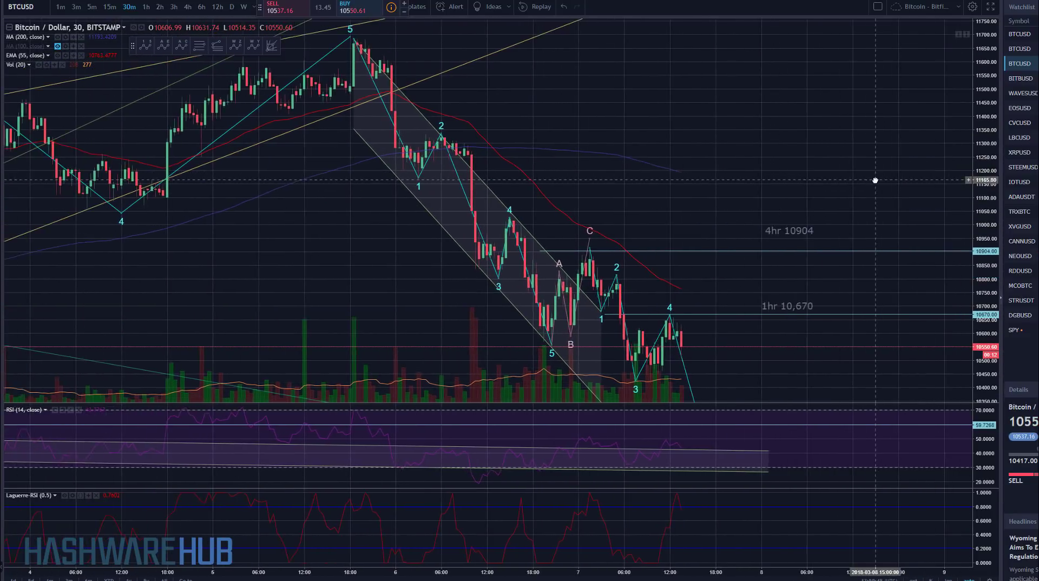
{"action": "scroll", "coordinate": [876, 181], "scroll_direction": "down", "scroll_amount": 3}
{"action": "scroll", "coordinate": [855, 219], "scroll_direction": "up", "scroll_amount": 4}
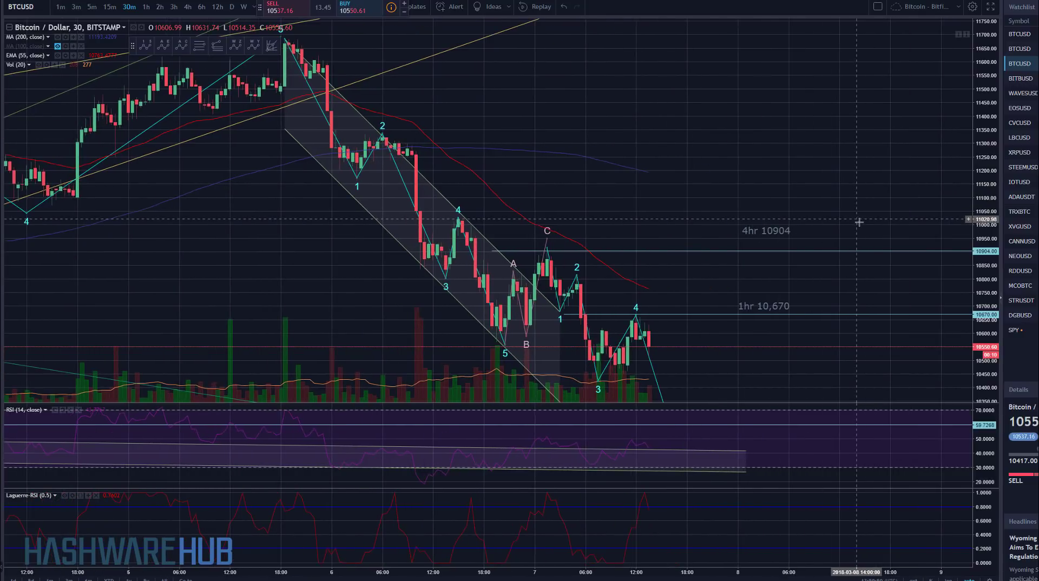
{"action": "scroll", "coordinate": [861, 244], "scroll_direction": "up", "scroll_amount": 2}
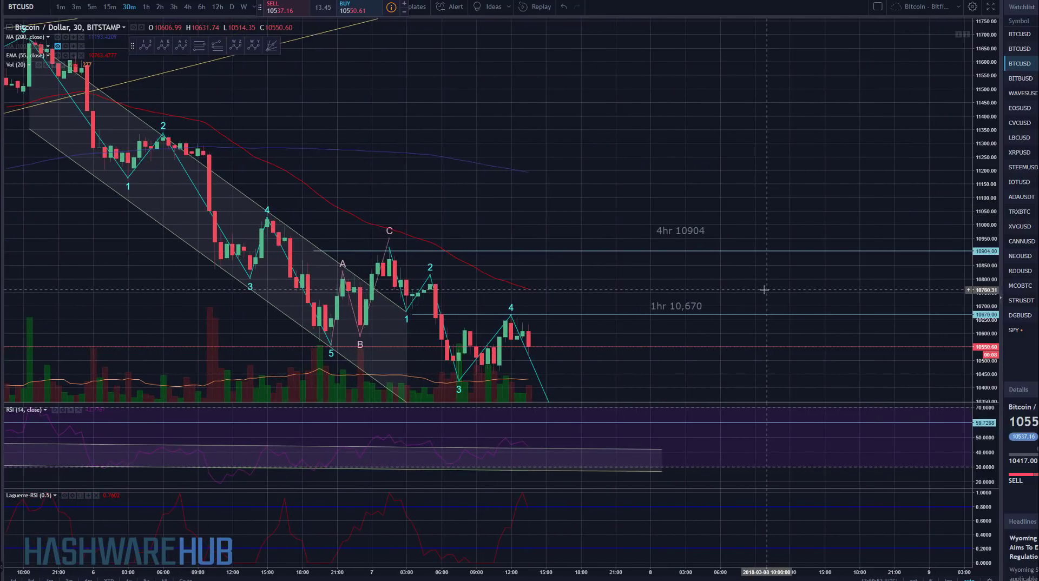
Examine the projected wave 5 end against the Daily 10175 level and the descending trendline
{"action": "double_click", "coordinate": [985, 235]}
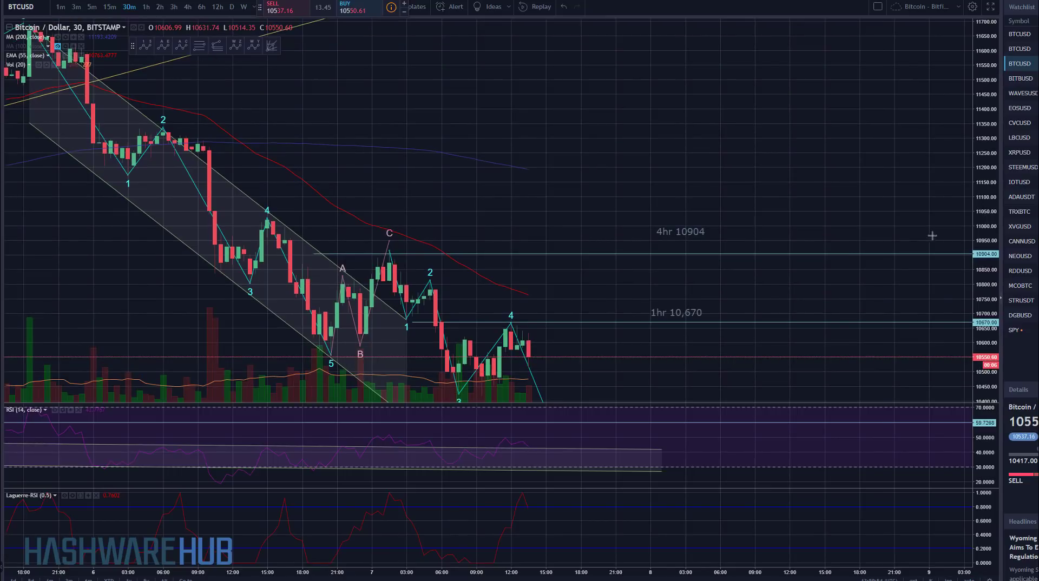
{"action": "scroll", "coordinate": [958, 231], "scroll_direction": "down", "scroll_amount": 2}
{"action": "scroll", "coordinate": [899, 111], "scroll_direction": "up", "scroll_amount": 2}
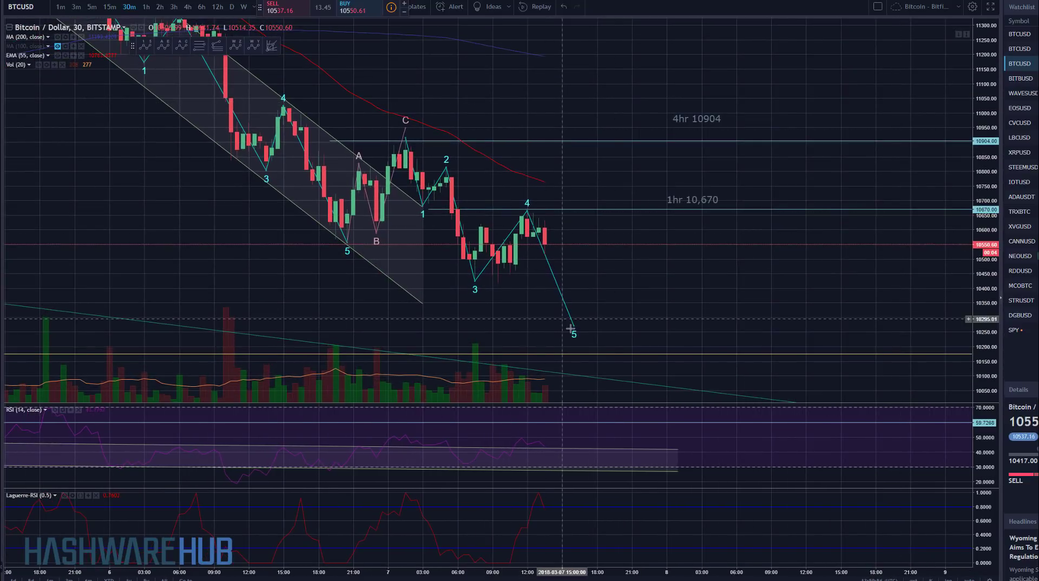
{"action": "scroll", "coordinate": [807, 250], "scroll_direction": "down", "scroll_amount": 6}
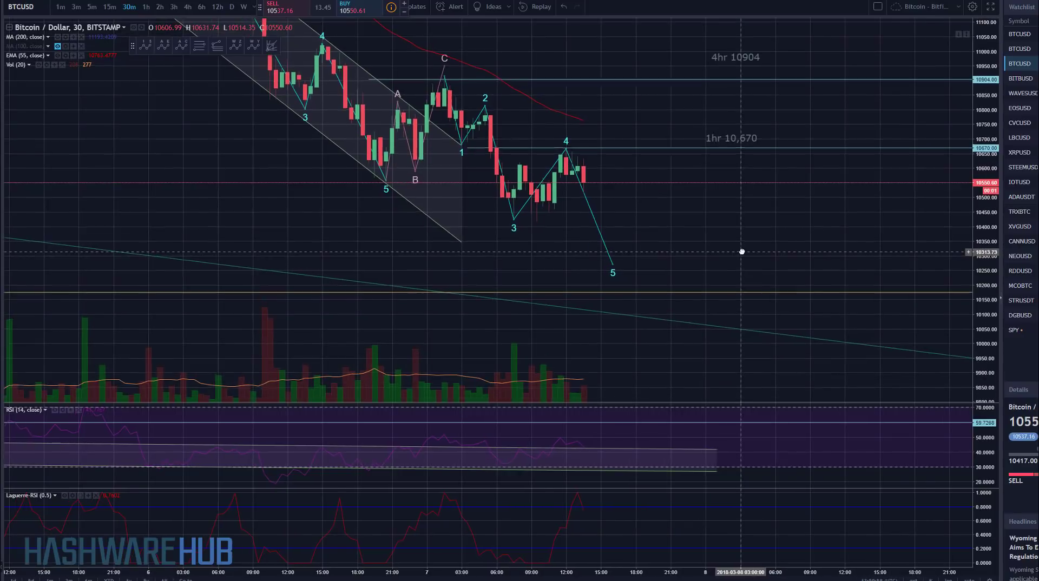
{"action": "scroll", "coordinate": [742, 251], "scroll_direction": "down", "scroll_amount": 3}
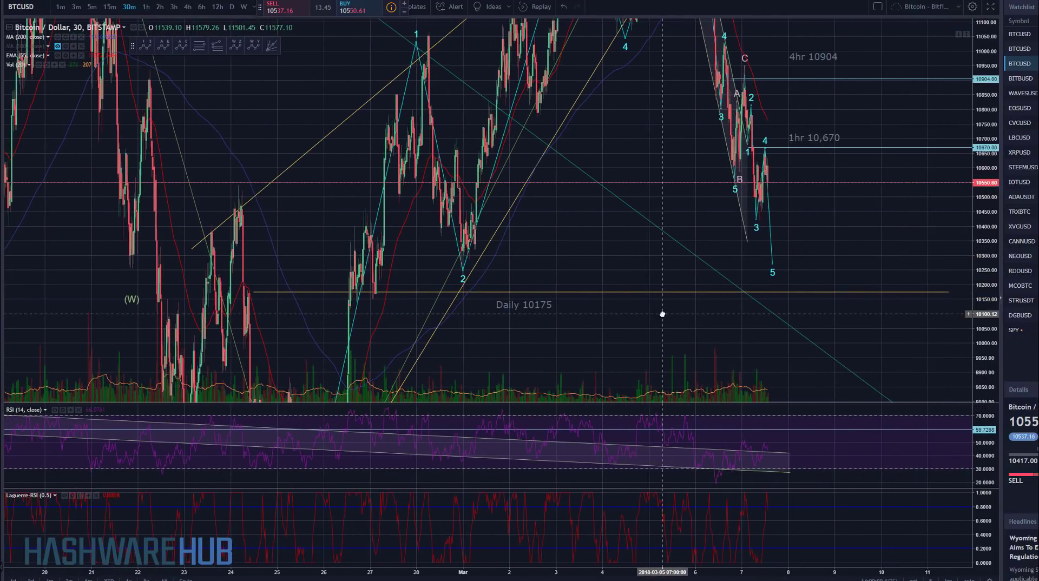
{"action": "scroll", "coordinate": [536, 324], "scroll_direction": "right", "scroll_amount": 2}
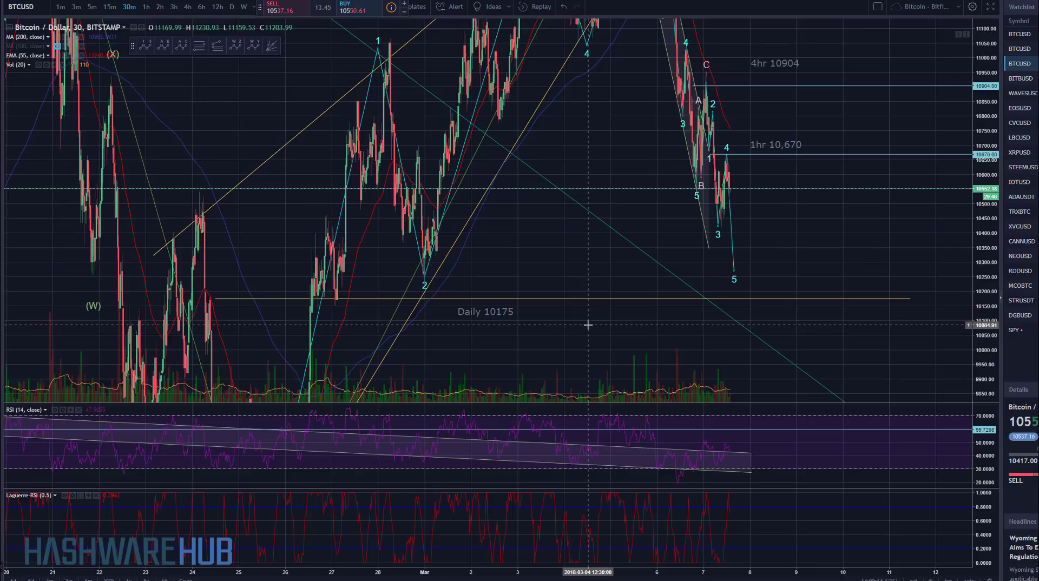
{"action": "left_click_drag", "start_coordinate": [807, 249], "coordinate": [770, 260]}
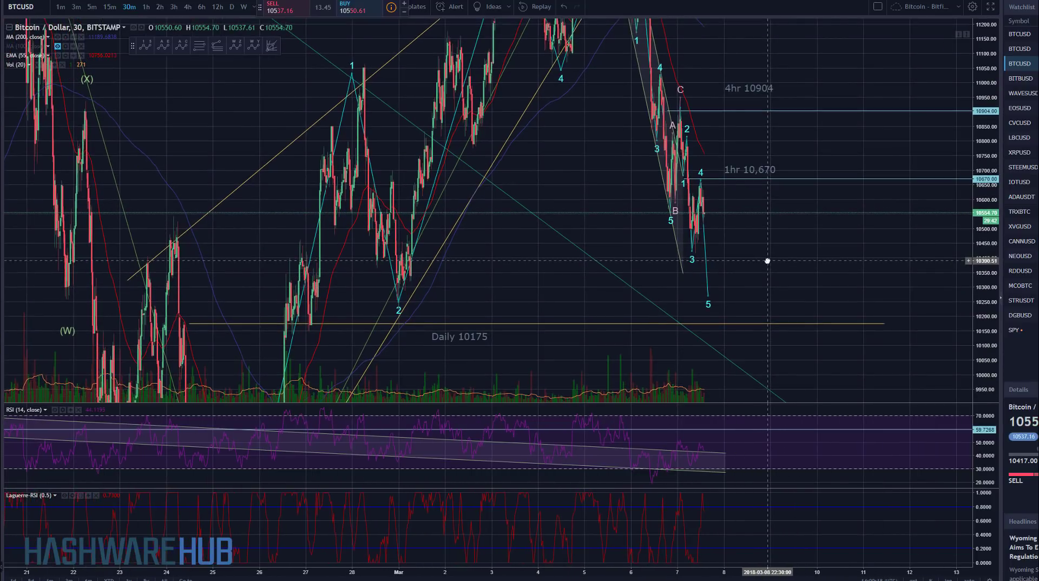
Switch the chart to the daily interval and examine the recent candles against the 4hr 10904, 1hr 10,670 and Daily 10175 levels
{"action": "left_click", "coordinate": [232, 7]}
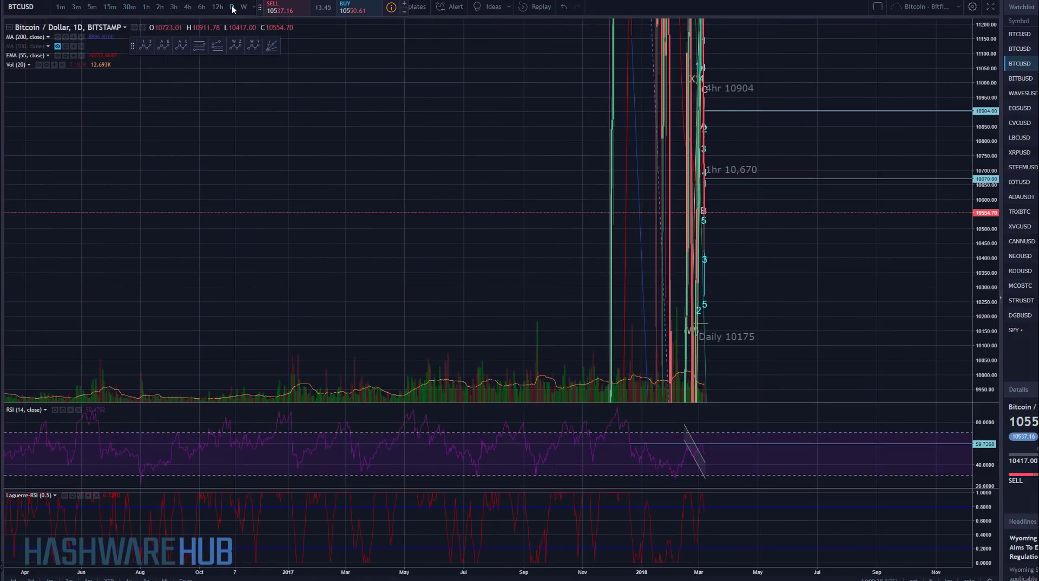
{"action": "double_click", "coordinate": [983, 260]}
{"action": "scroll", "coordinate": [651, 194], "scroll_direction": "up", "scroll_amount": 5}
{"action": "scroll", "coordinate": [651, 193], "scroll_direction": "up", "scroll_amount": 3}
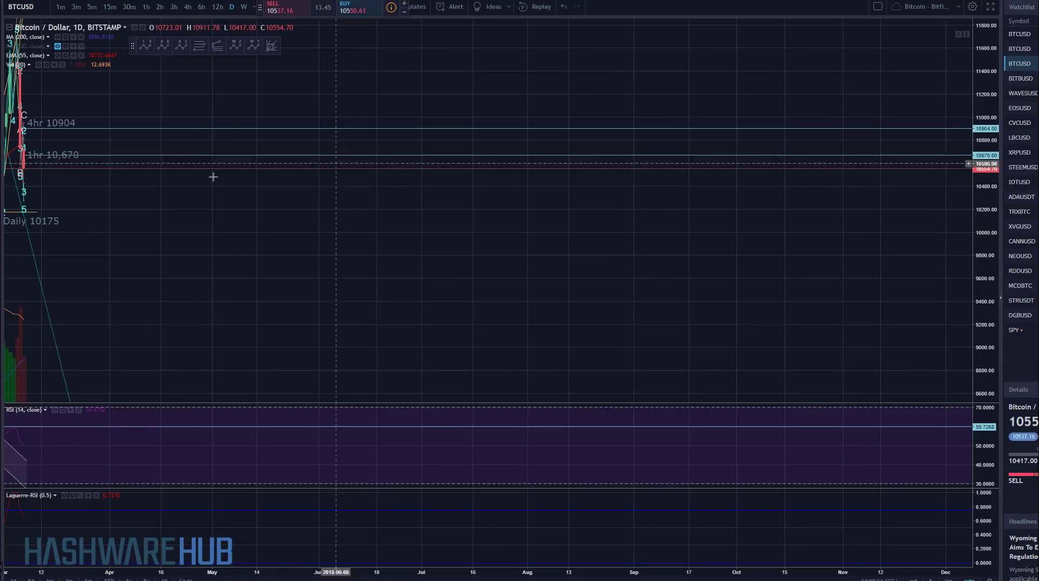
{"action": "left_click_drag", "start_coordinate": [177, 197], "coordinate": [650, 228]}
{"action": "scroll", "coordinate": [534, 185], "scroll_direction": "up", "scroll_amount": 3}
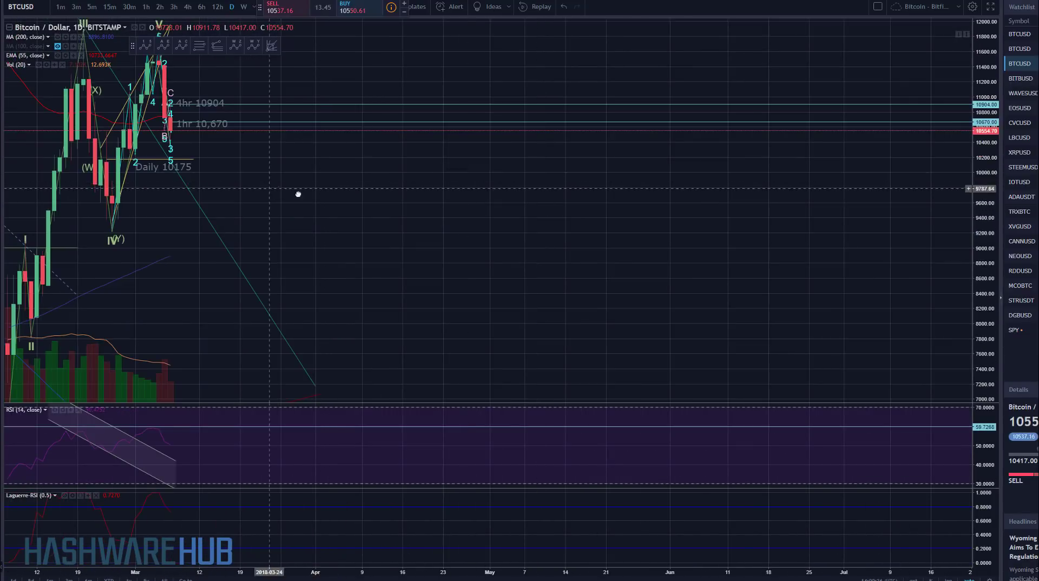
{"action": "scroll", "coordinate": [673, 227], "scroll_direction": "down", "scroll_amount": 5}
{"action": "scroll", "coordinate": [515, 184], "scroll_direction": "up", "scroll_amount": 4}
{"action": "scroll", "coordinate": [779, 249], "scroll_direction": "down", "scroll_amount": 5}
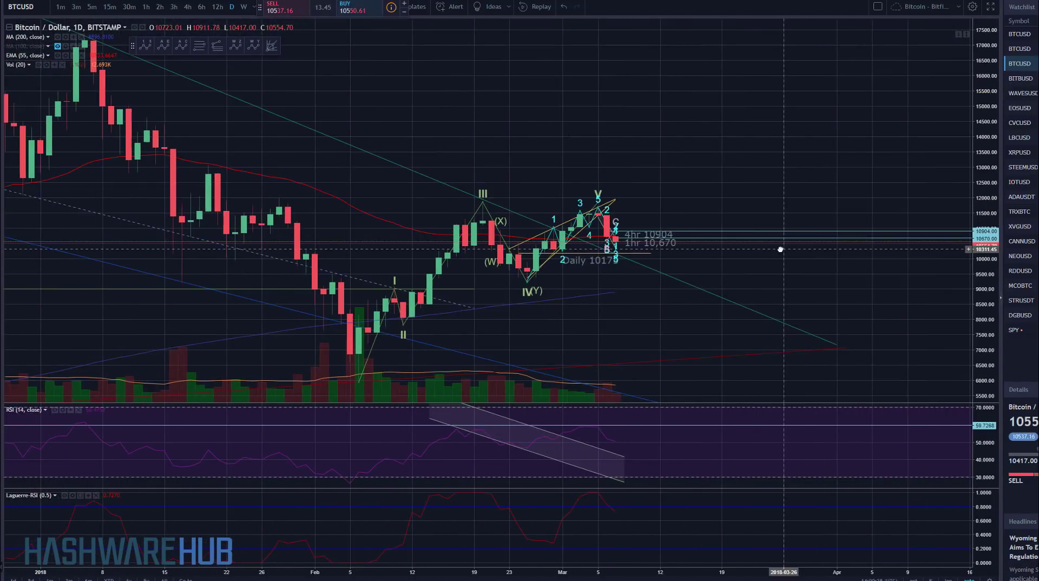
{"action": "scroll", "coordinate": [780, 249], "scroll_direction": "up", "scroll_amount": 5}
{"action": "left_click_drag", "start_coordinate": [447, 231], "coordinate": [811, 238]}
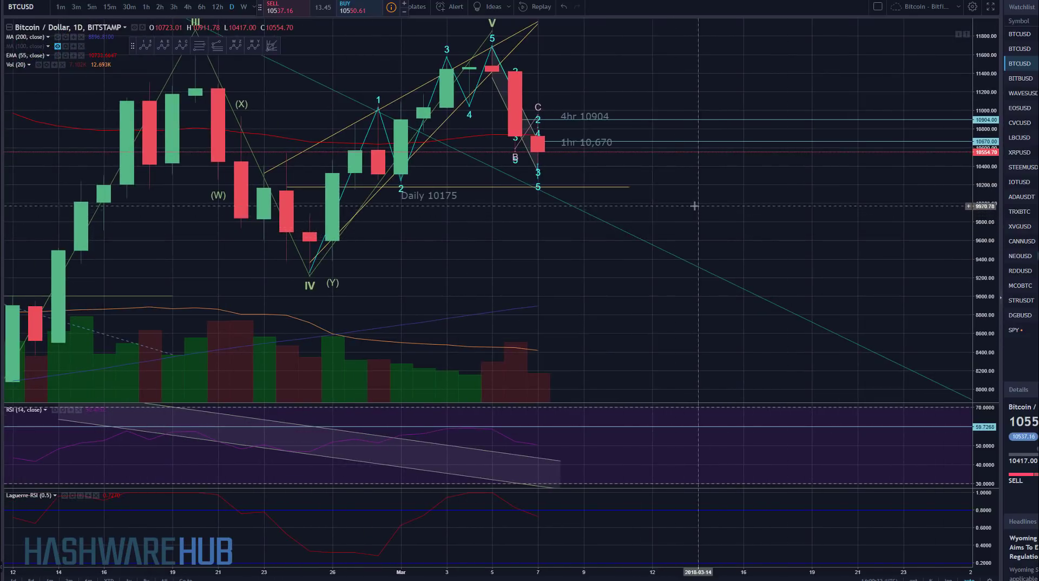
{"action": "left_click_drag", "start_coordinate": [696, 209], "coordinate": [728, 214]}
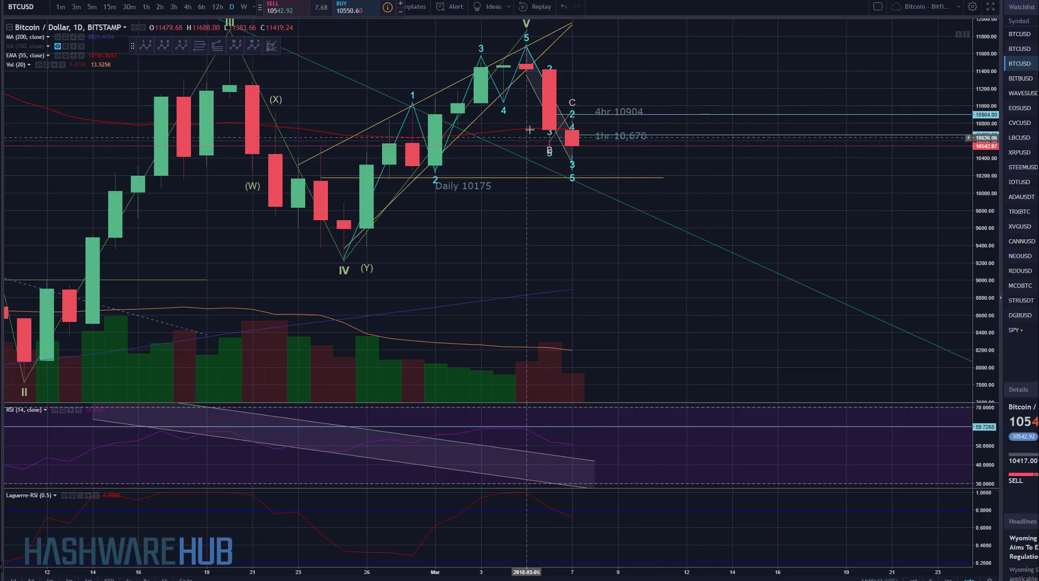
{"action": "scroll", "coordinate": [563, 152], "scroll_direction": "up", "scroll_amount": 1}
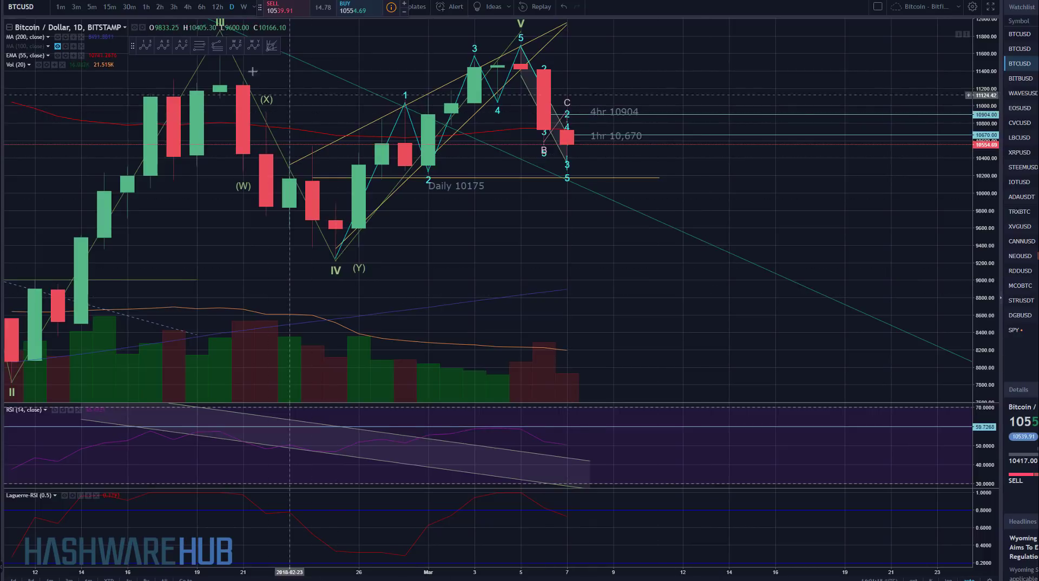
Switch to the 1-hour interval and inspect the new decline's waves 1 to 4, the wave 3 low and the projected wave 5
{"action": "left_click", "coordinate": [146, 7]}
{"action": "scroll", "coordinate": [949, 345], "scroll_direction": "down", "scroll_amount": 5}
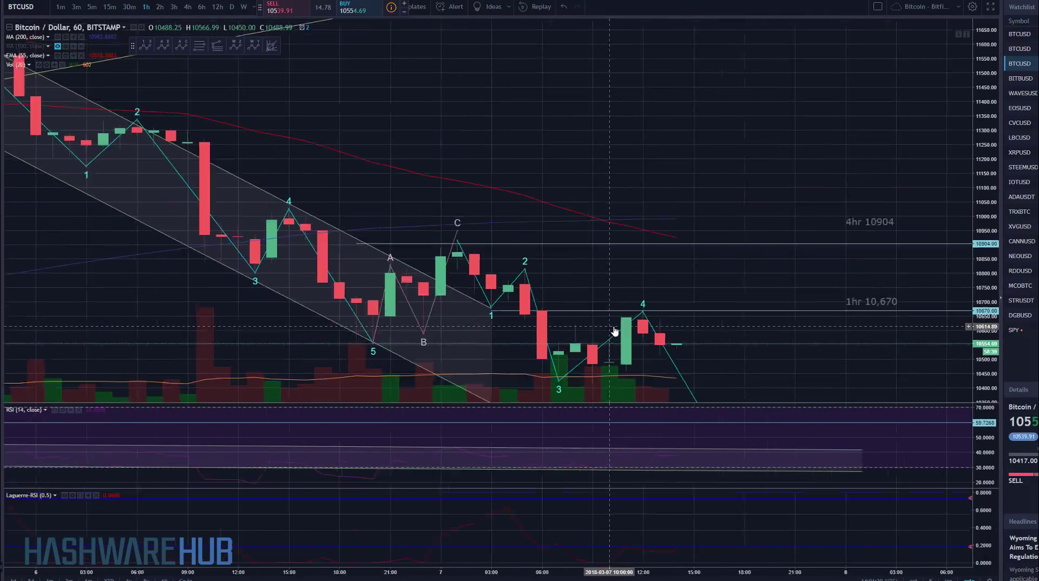
{"action": "scroll", "coordinate": [949, 345], "scroll_direction": "down", "scroll_amount": 3}
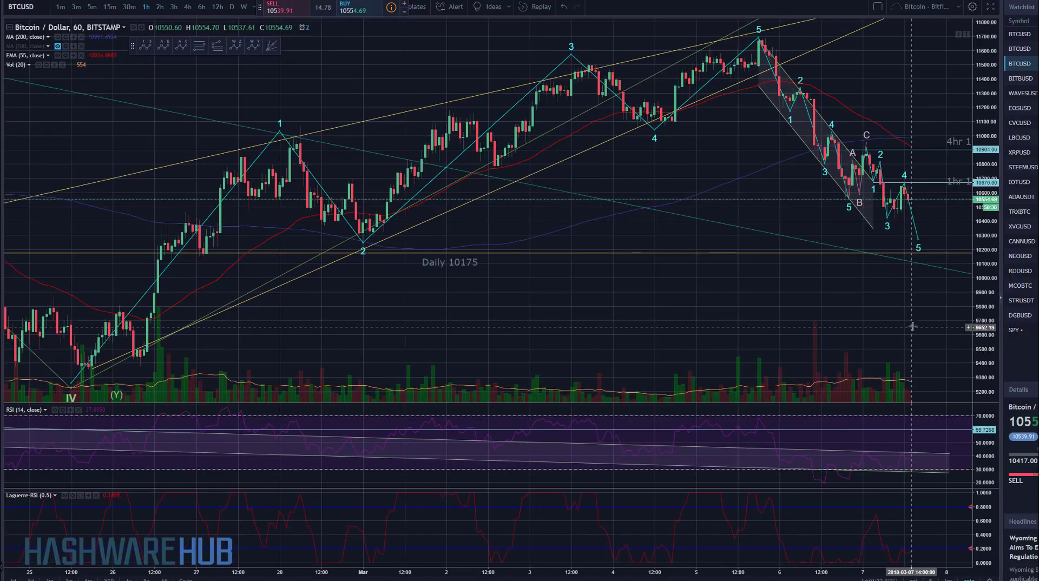
{"action": "scroll", "coordinate": [769, 356], "scroll_direction": "down", "scroll_amount": 3}
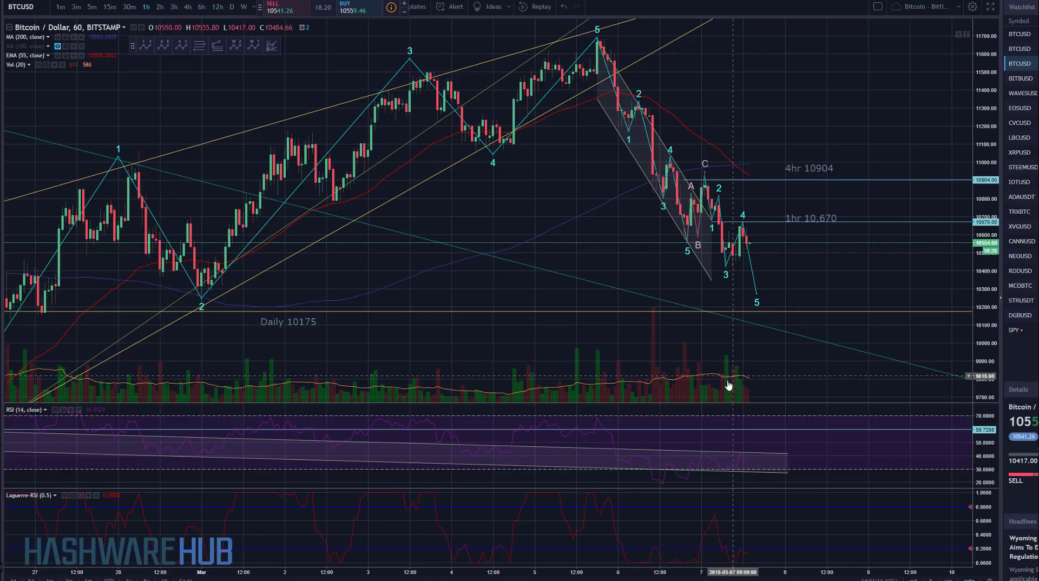
{"action": "scroll", "coordinate": [701, 299], "scroll_direction": "up", "scroll_amount": 3}
{"action": "left_click_drag", "start_coordinate": [525, 281], "coordinate": [759, 273]}
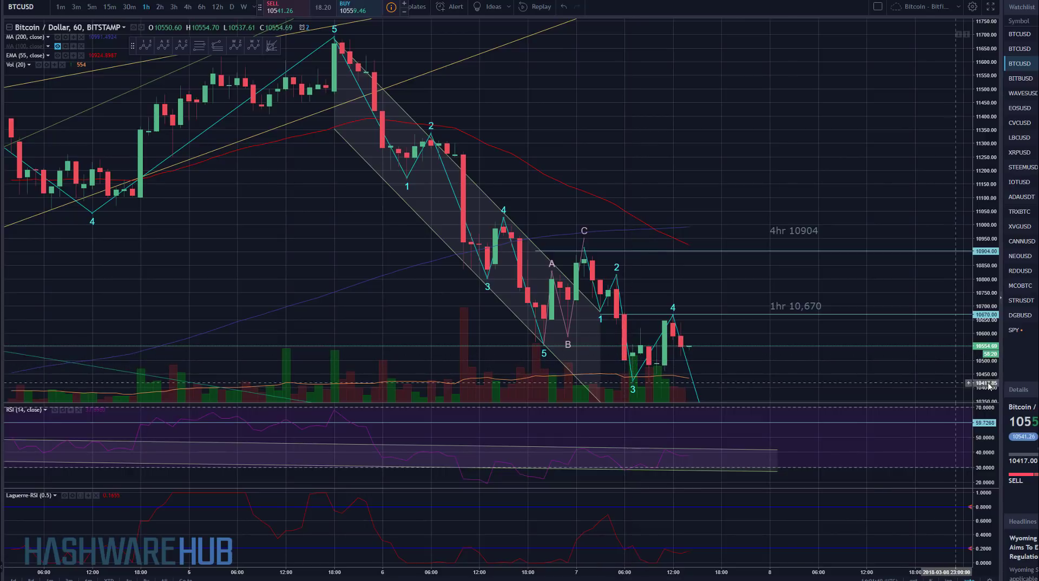
{"action": "left_click_drag", "start_coordinate": [987, 373], "coordinate": [986, 309]}
{"action": "left_click_drag", "start_coordinate": [733, 151], "coordinate": [731, 128]}
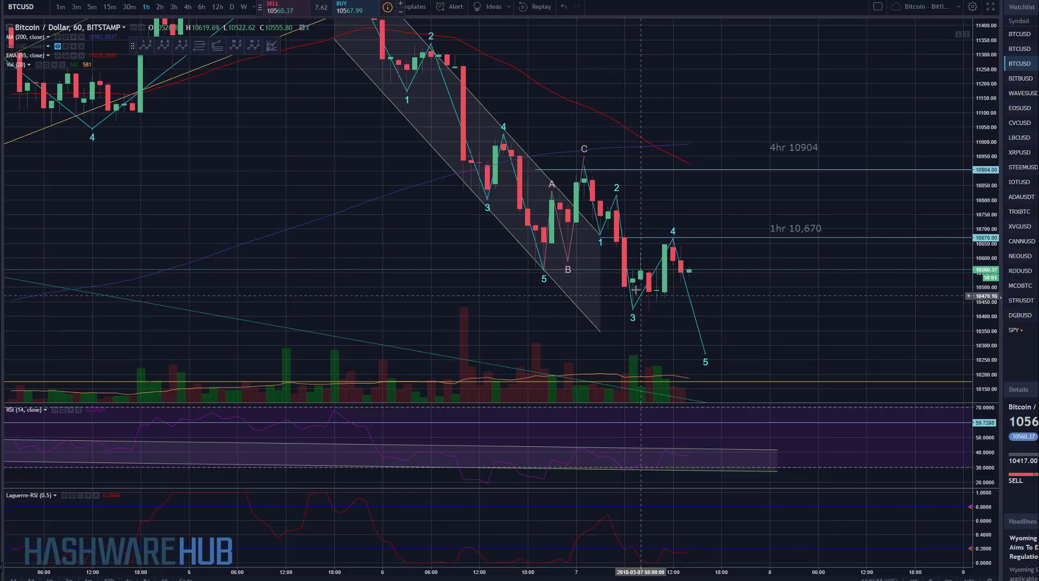
{"action": "left_click", "coordinate": [632, 310]}
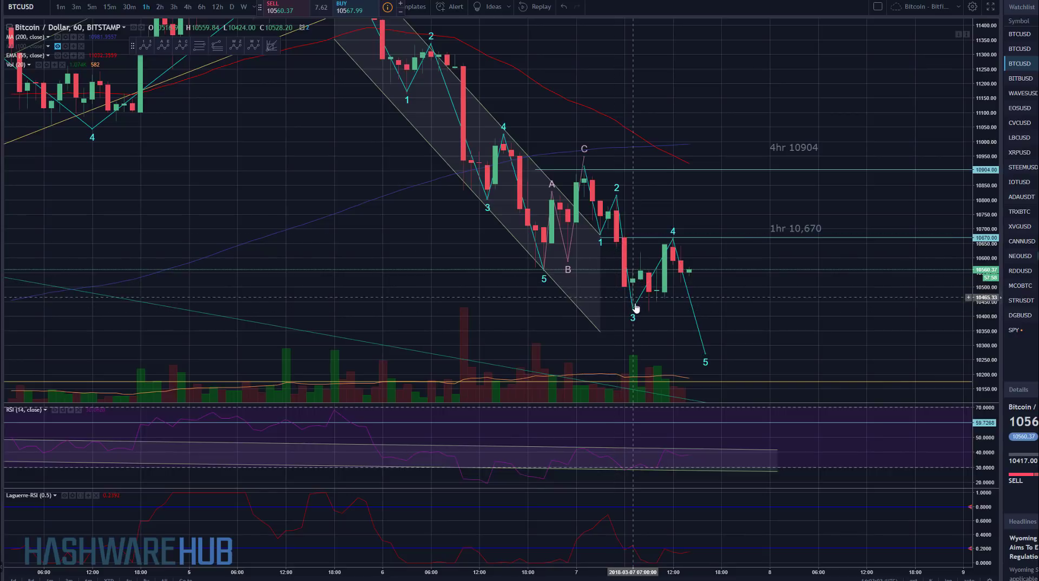
{"action": "left_click", "coordinate": [634, 307]}
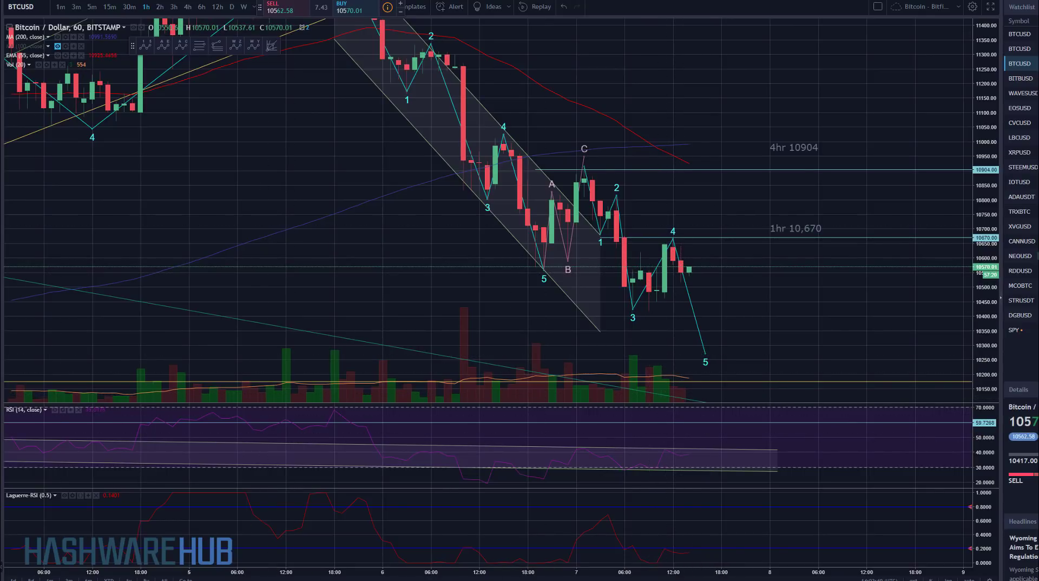
Draw a short falling trendline across the tops of the latest volume bars, from about 10252 to about 10152 on the price scale
{"action": "left_click", "coordinate": [95, 108]}
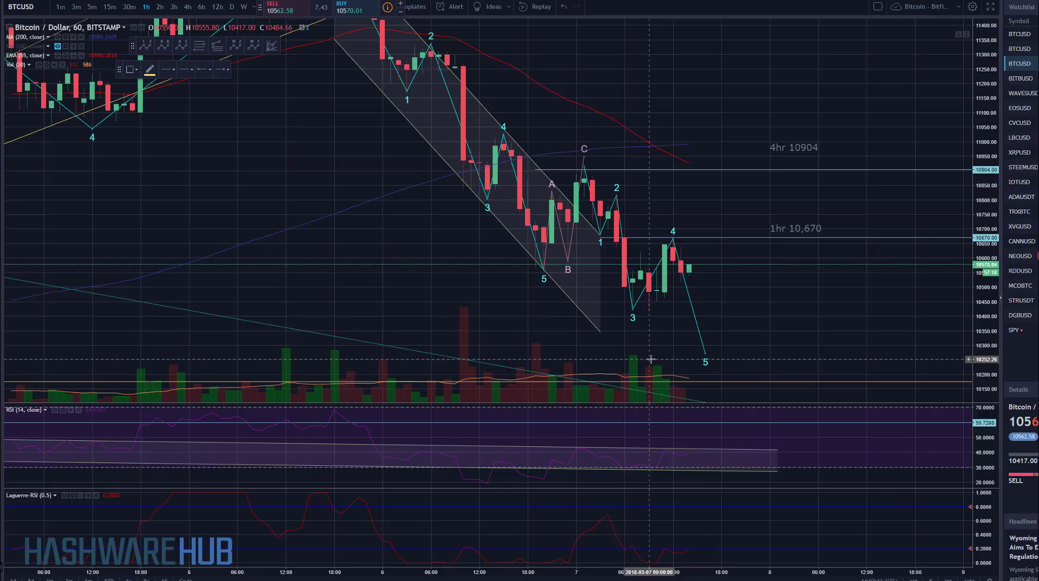
{"action": "left_click", "coordinate": [649, 359]}
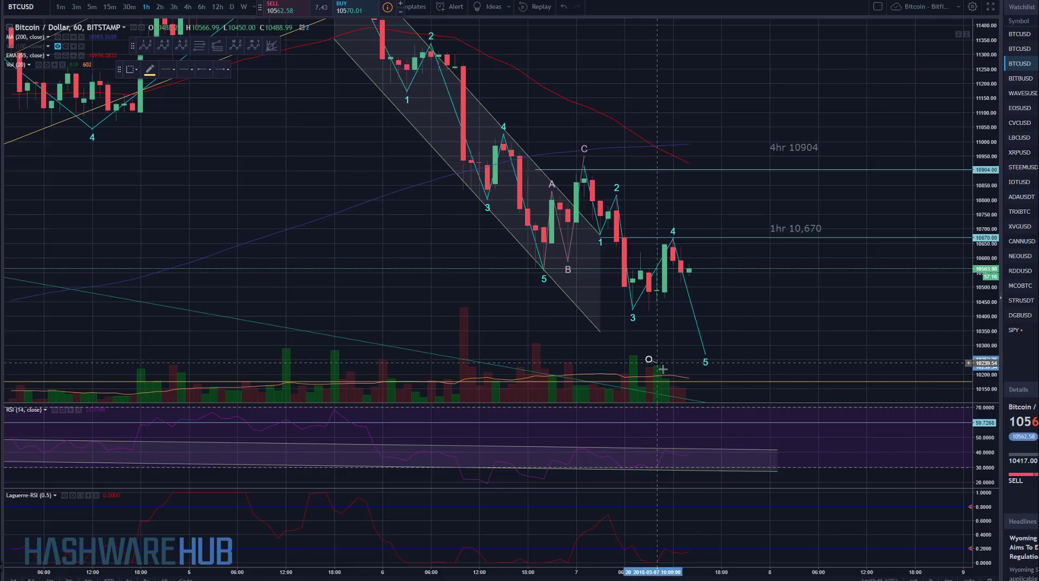
{"action": "left_click", "coordinate": [697, 389]}
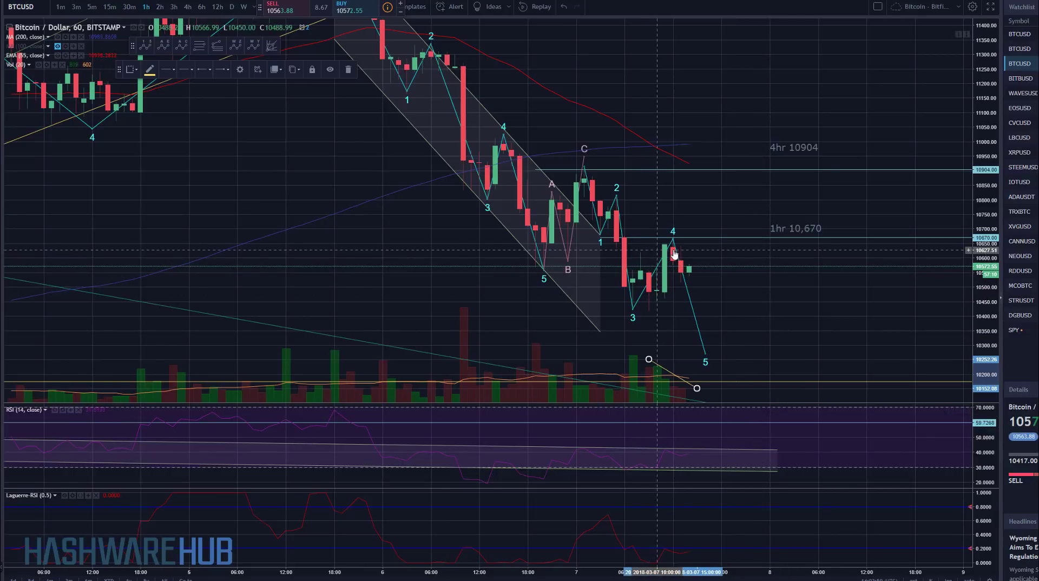
{"action": "left_click", "coordinate": [683, 275]}
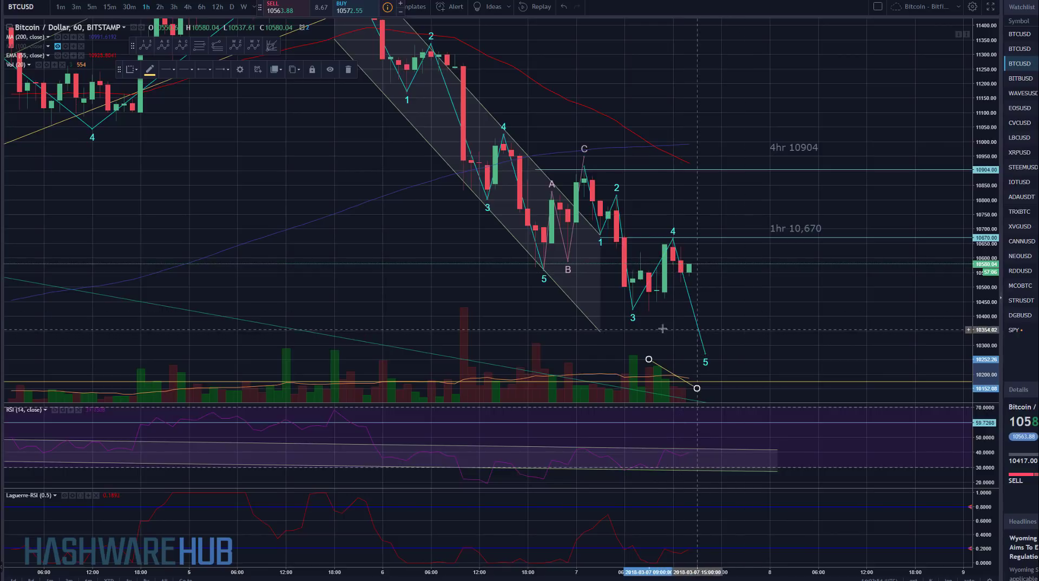
{"action": "left_click", "coordinate": [691, 277]}
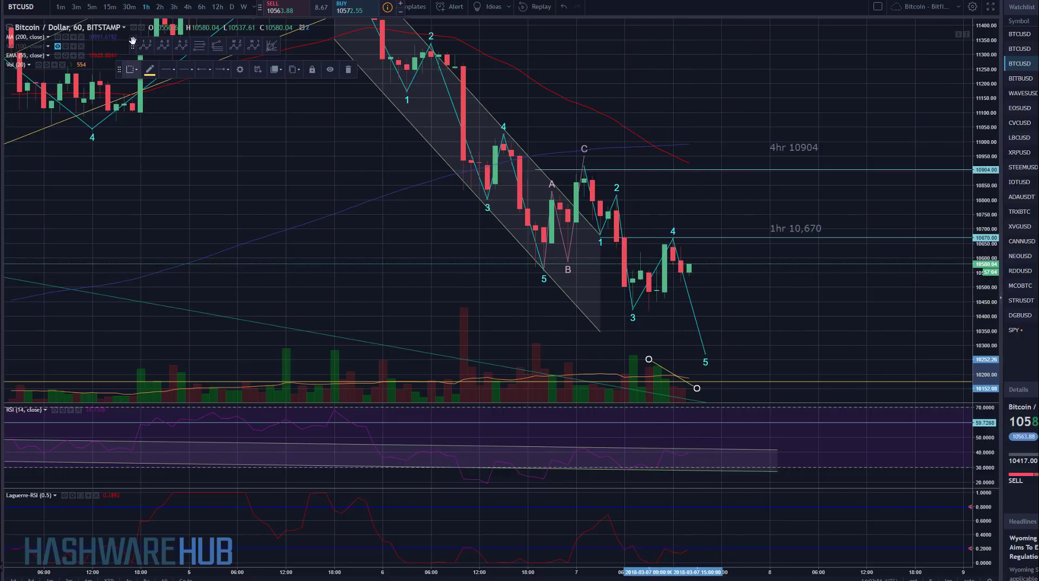
Switch the chart to the 30-minute interval with the latest decline and its projected wave 5 in view
{"action": "left_click", "coordinate": [129, 7]}
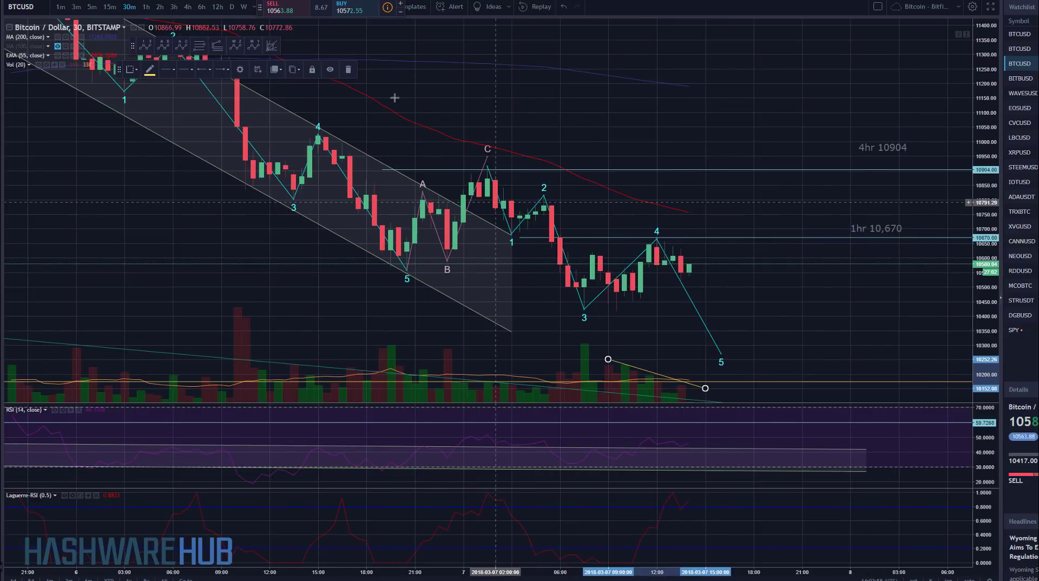
{"action": "scroll", "coordinate": [826, 304], "scroll_direction": "down", "scroll_amount": 1}
{"action": "scroll", "coordinate": [826, 304], "scroll_direction": "down", "scroll_amount": 2}
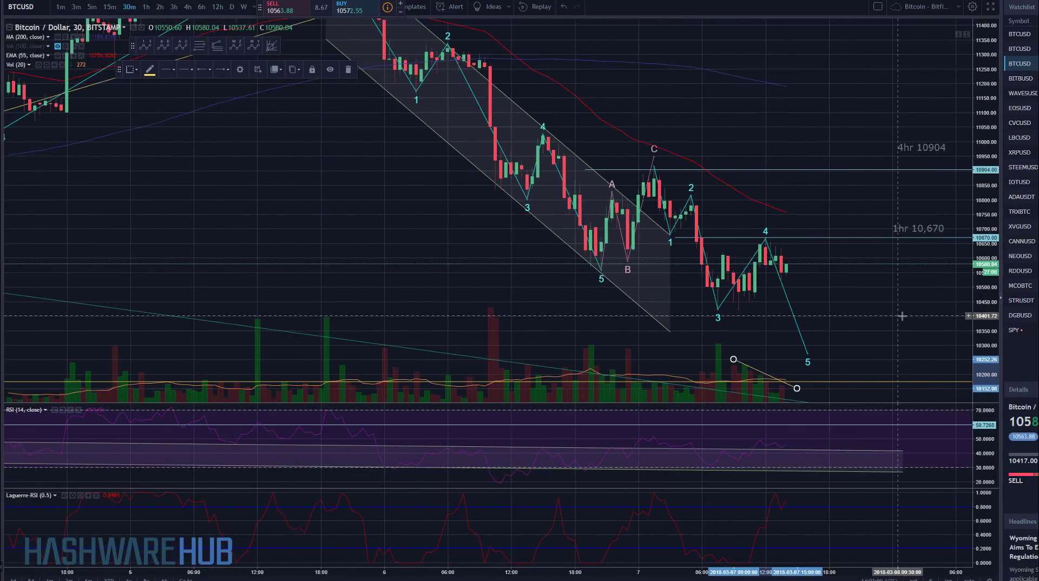
{"action": "mouse_move", "coordinate": [831, 309]}
{"action": "left_mouse_down"}
{"action": "mouse_move", "coordinate": [805, 321]}
{"action": "mouse_move", "coordinate": [767, 314]}
{"action": "left_mouse_up"}
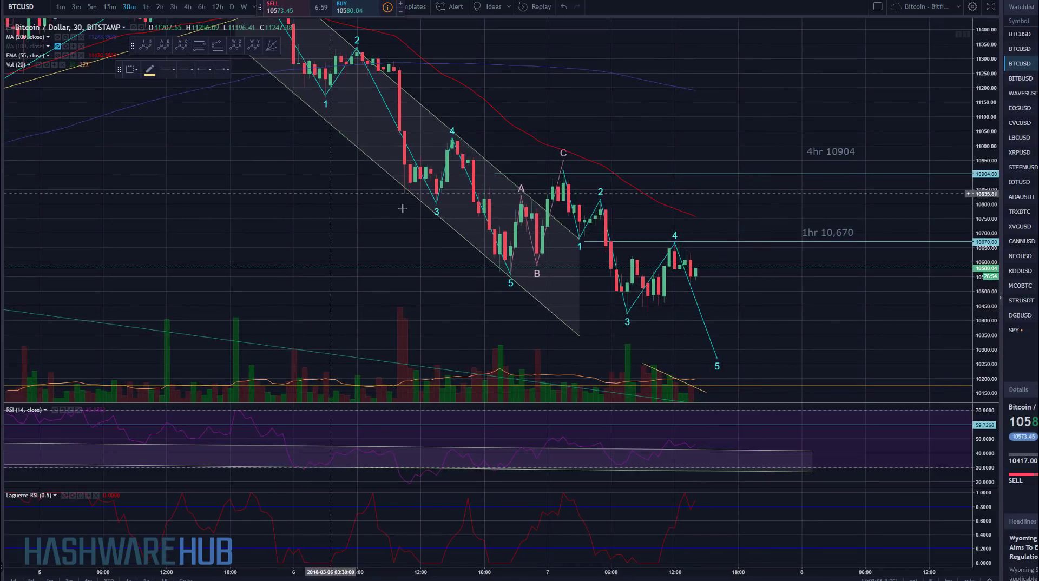
Draw two converging trendlines, one falling from the wave C high past the wave 4 high and one rising from below wave 3
{"action": "left_click", "coordinate": [564, 171]}
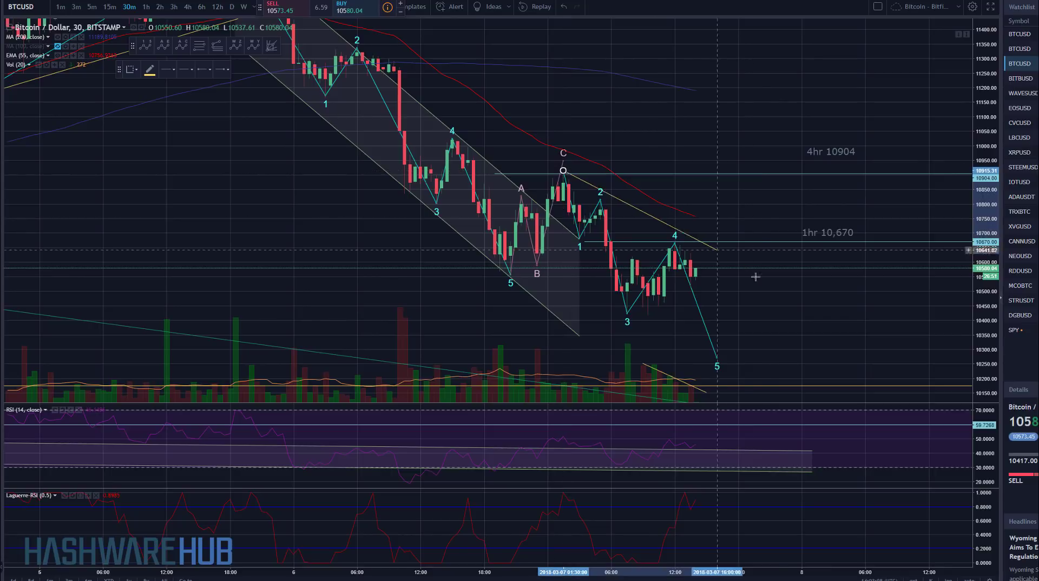
{"action": "left_click", "coordinate": [802, 322]}
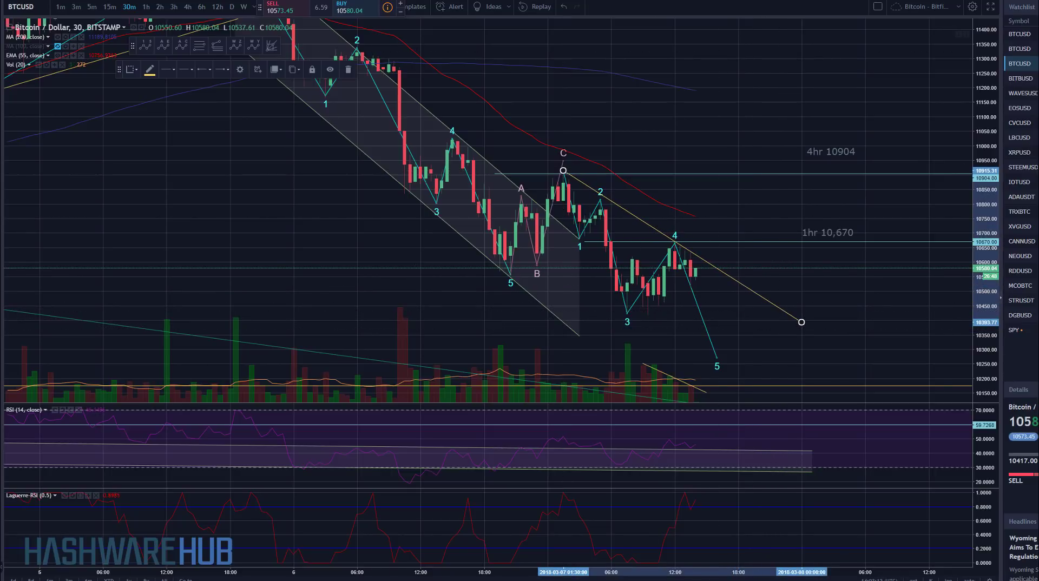
{"action": "left_click", "coordinate": [621, 330]}
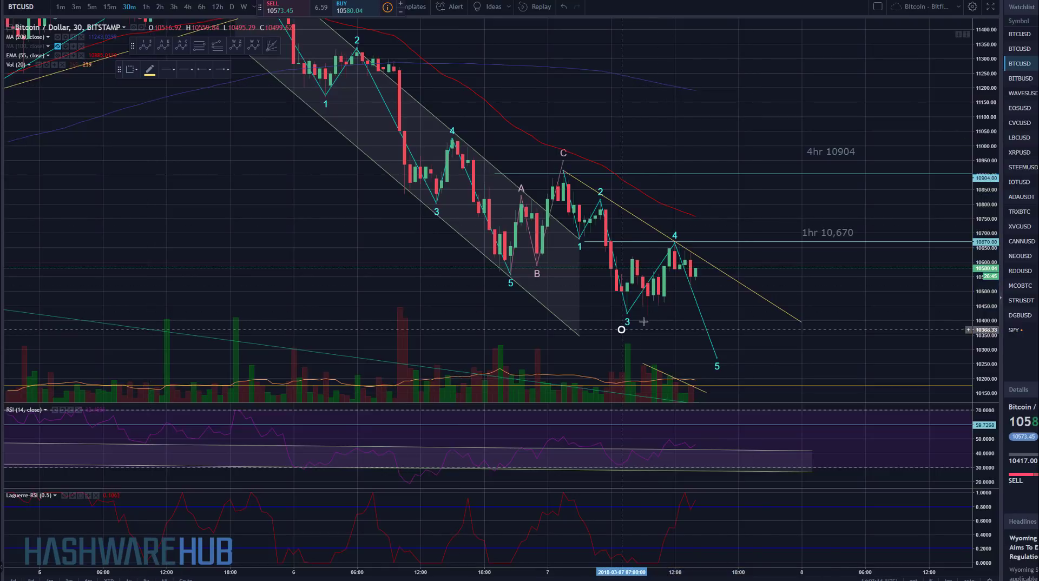
{"action": "left_click", "coordinate": [744, 252]}
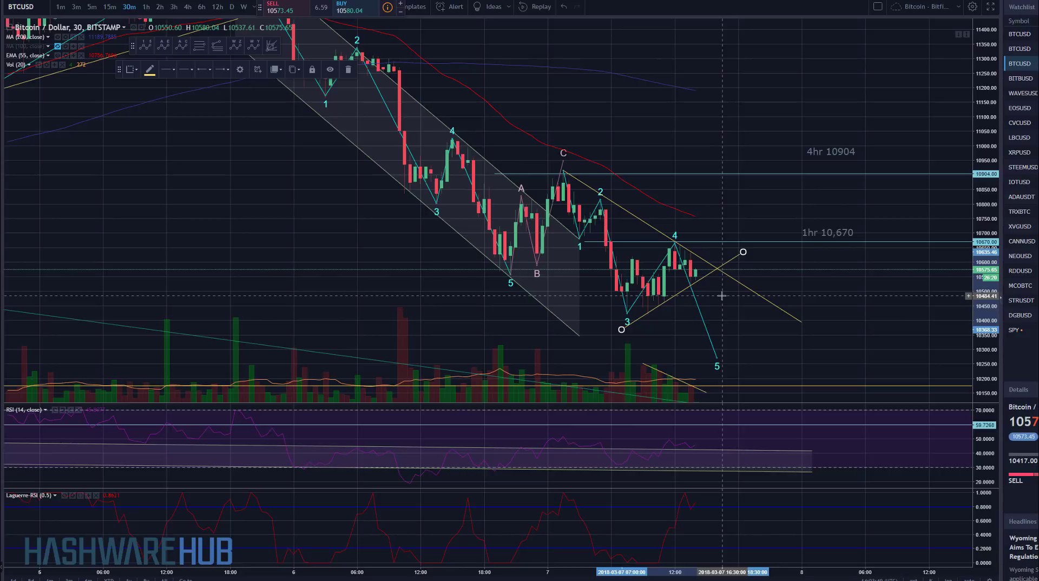
Delete the rising and falling trendlines that converge around wave 4
{"action": "key", "text": "Delete"}
{"action": "left_click", "coordinate": [784, 316]}
{"action": "key", "text": "Delete"}
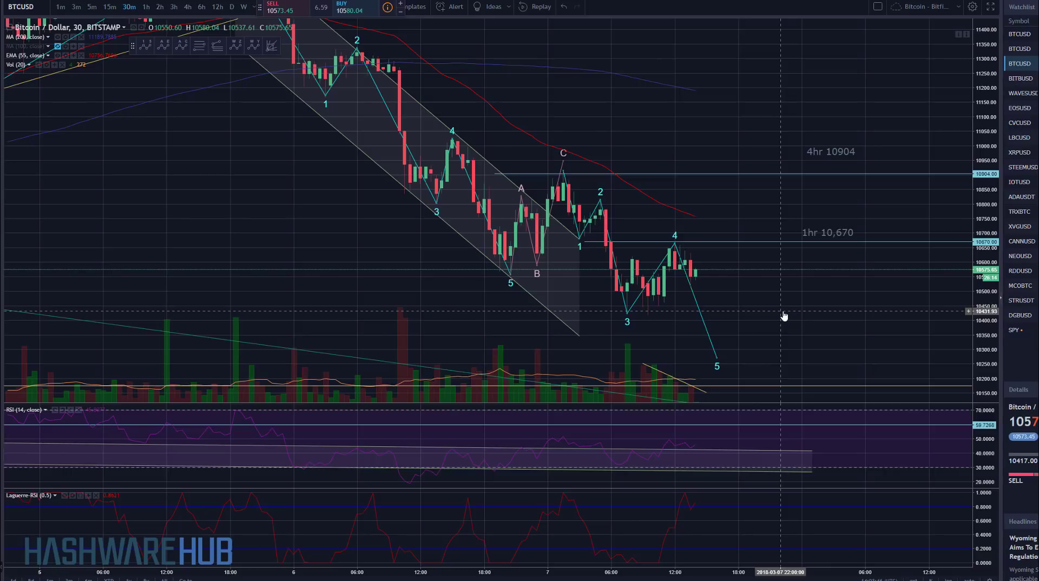
Delete the short falling trendline that was drawn over the latest volume bars
{"action": "left_click_drag", "start_coordinate": [784, 316], "coordinate": [778, 320]}
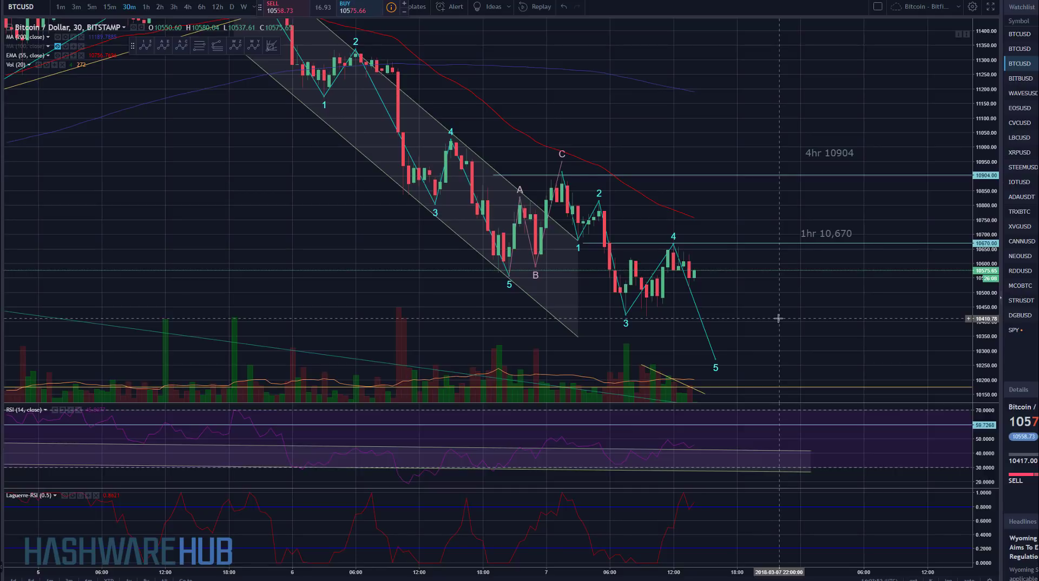
{"action": "left_click_drag", "start_coordinate": [762, 310], "coordinate": [778, 320]}
{"action": "scroll", "coordinate": [778, 320], "scroll_direction": "down", "scroll_amount": 3}
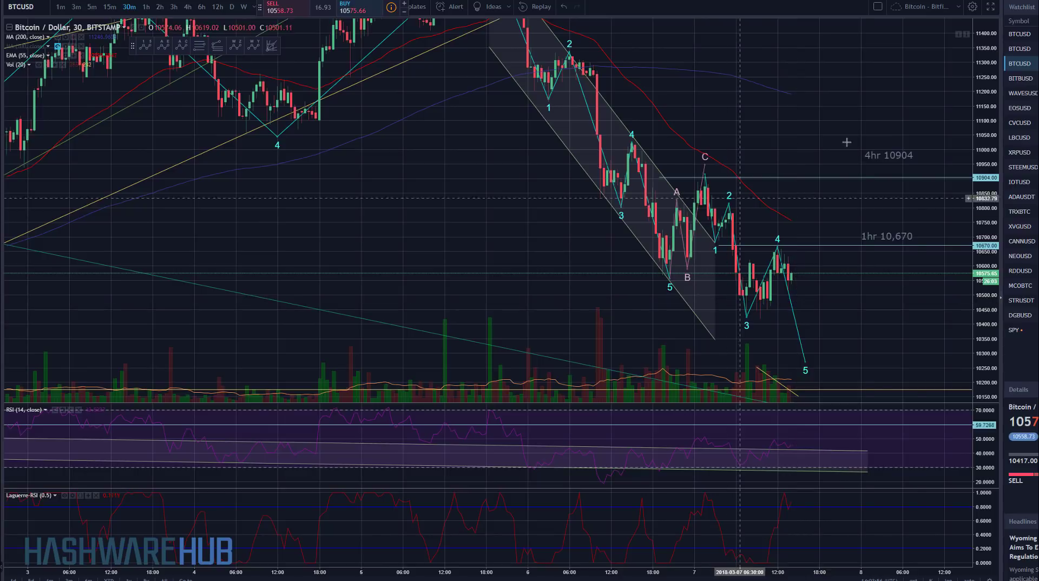
{"action": "left_click_drag", "start_coordinate": [986, 103], "coordinate": [972, 208]}
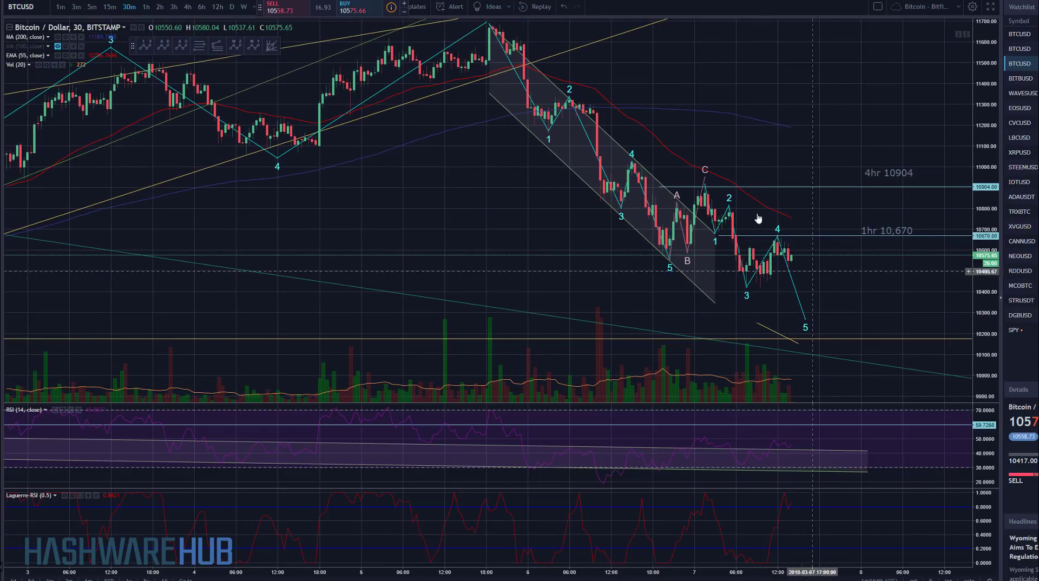
{"action": "left_click", "coordinate": [770, 332]}
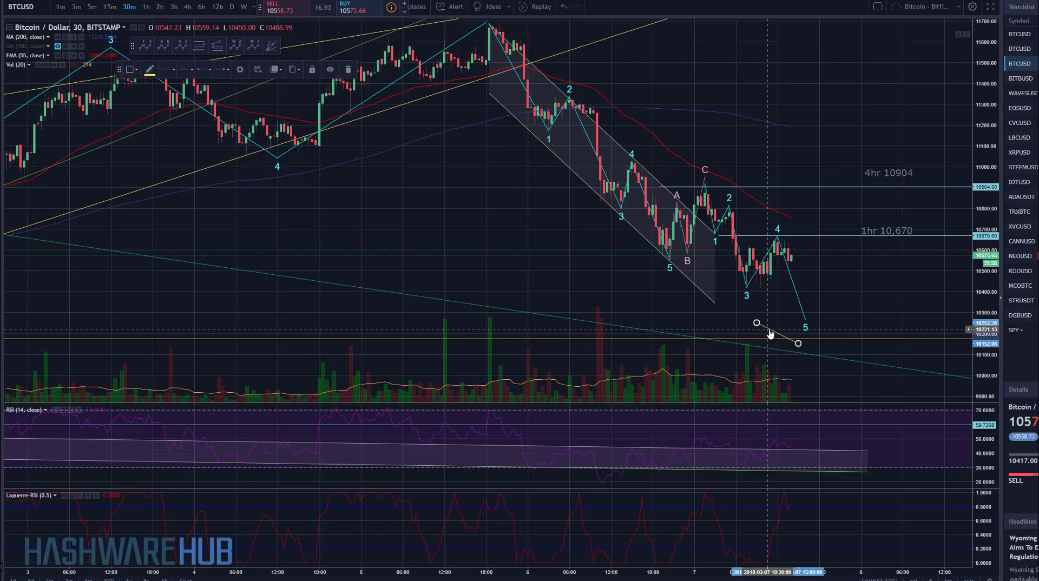
{"action": "key", "text": "Delete"}
Examine the projected wave 5 against the Daily 10175 level and descending trendline, and compare the decline's waves with the Laguerre-RSI
{"action": "scroll", "coordinate": [795, 311], "scroll_direction": "down", "scroll_amount": 4}
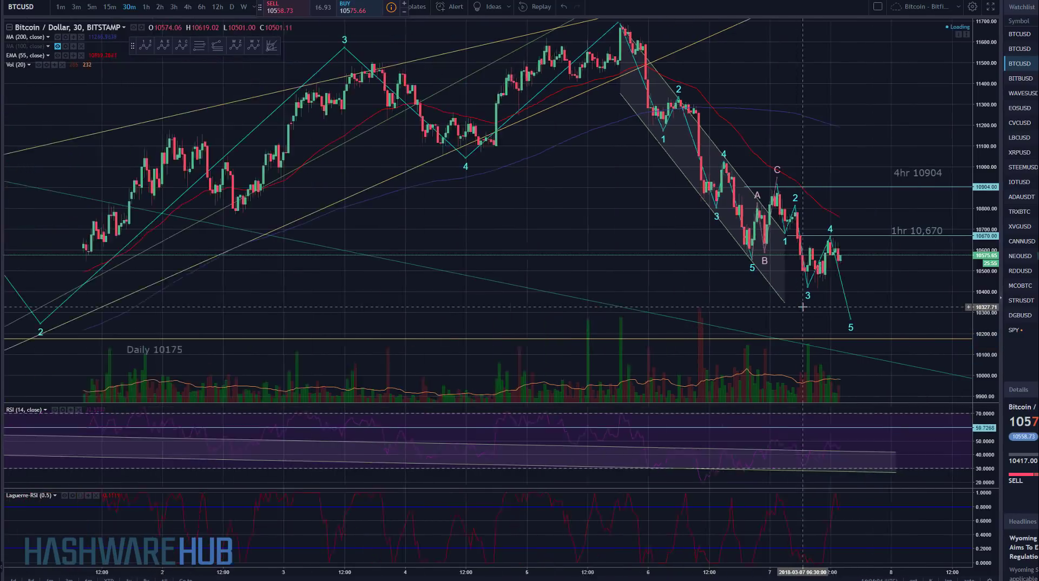
{"action": "scroll", "coordinate": [803, 307], "scroll_direction": "down", "scroll_amount": 3}
{"action": "scroll", "coordinate": [812, 331], "scroll_direction": "down", "scroll_amount": 3}
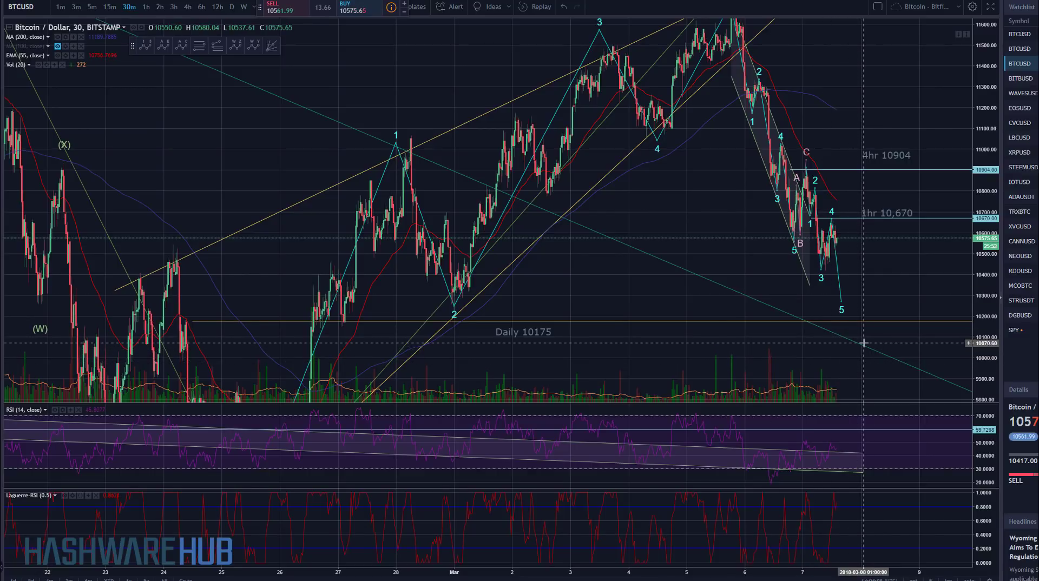
{"action": "scroll", "coordinate": [869, 288], "scroll_direction": "up", "scroll_amount": 3}
{"action": "scroll", "coordinate": [859, 265], "scroll_direction": "up", "scroll_amount": 3}
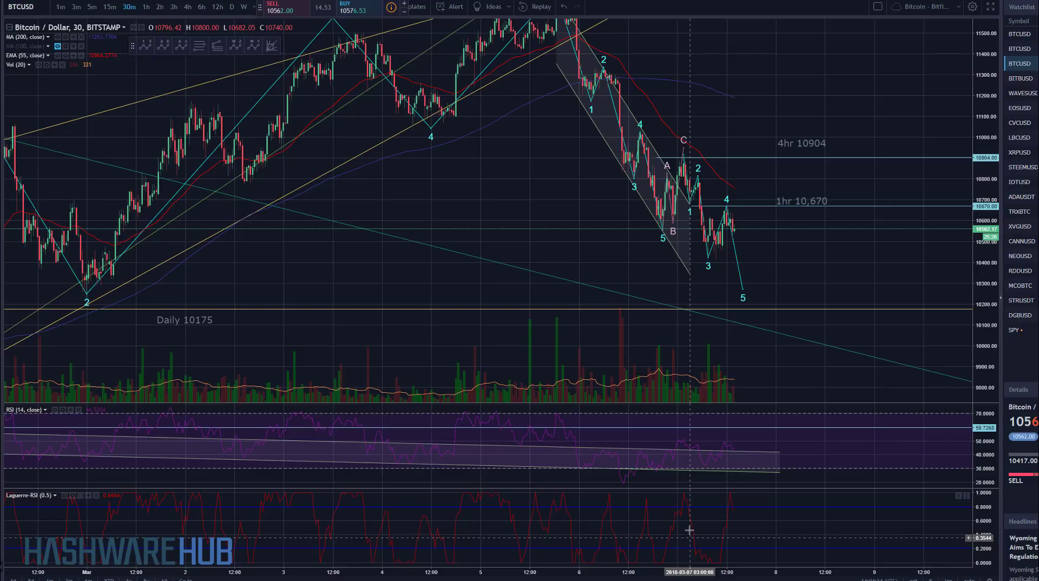
{"action": "left_click", "coordinate": [690, 214]}
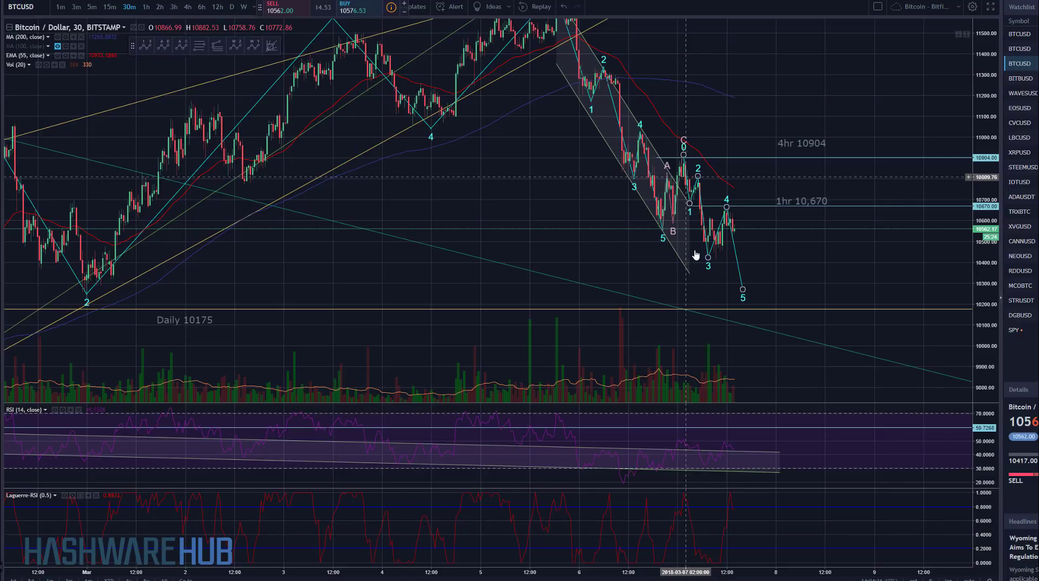
{"action": "left_click", "coordinate": [712, 556]}
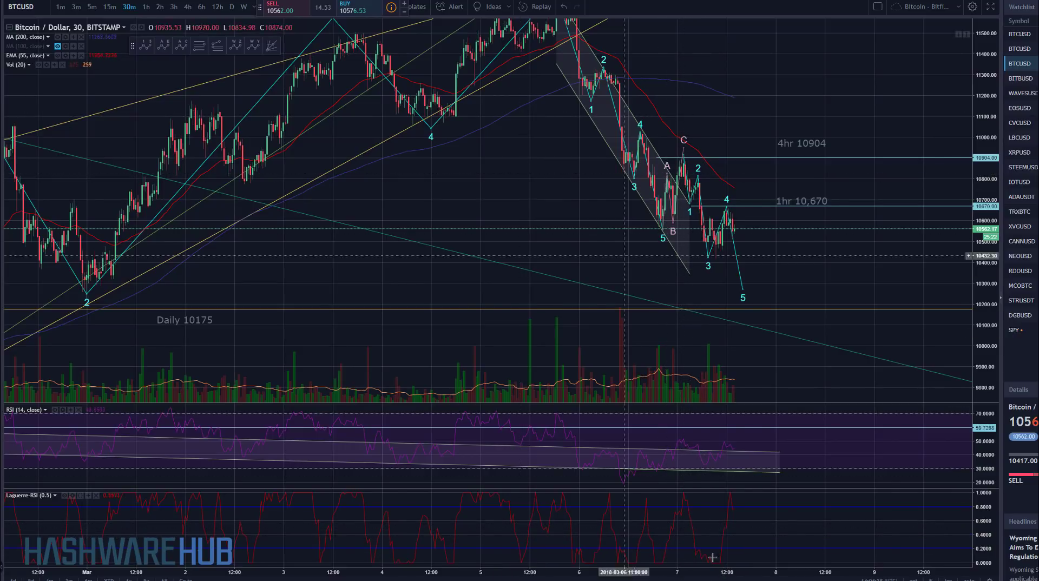